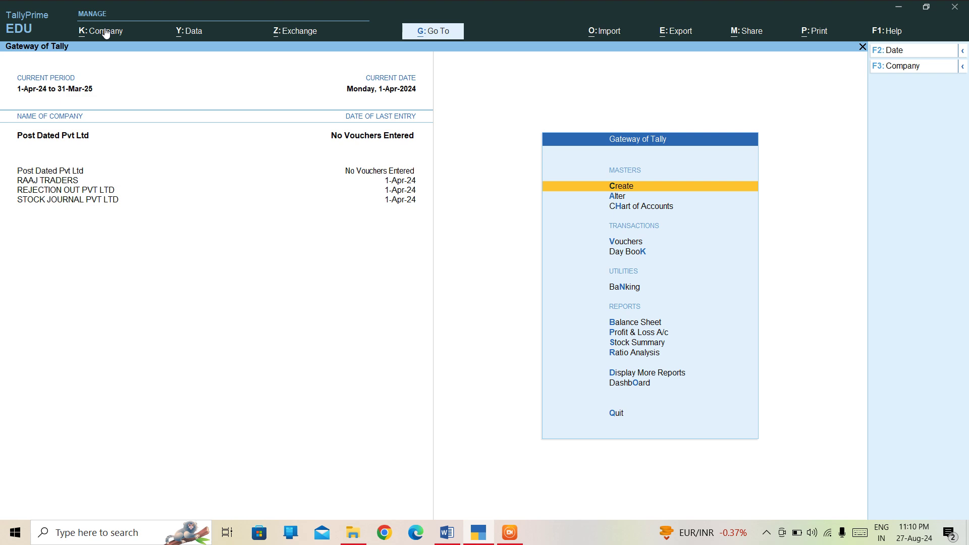
# Open accounting voucher creation for the company Post Dated Pvt Ltd from the Gateway of Tally.
pyautogui.press('Down')
pyautogui.press('Down')
pyautogui.press('Down')
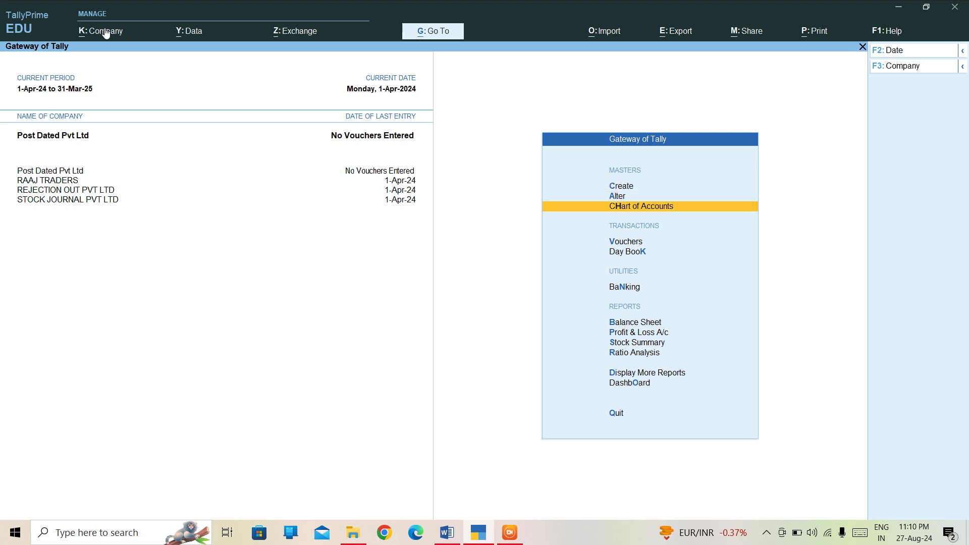
pyautogui.press('Return')
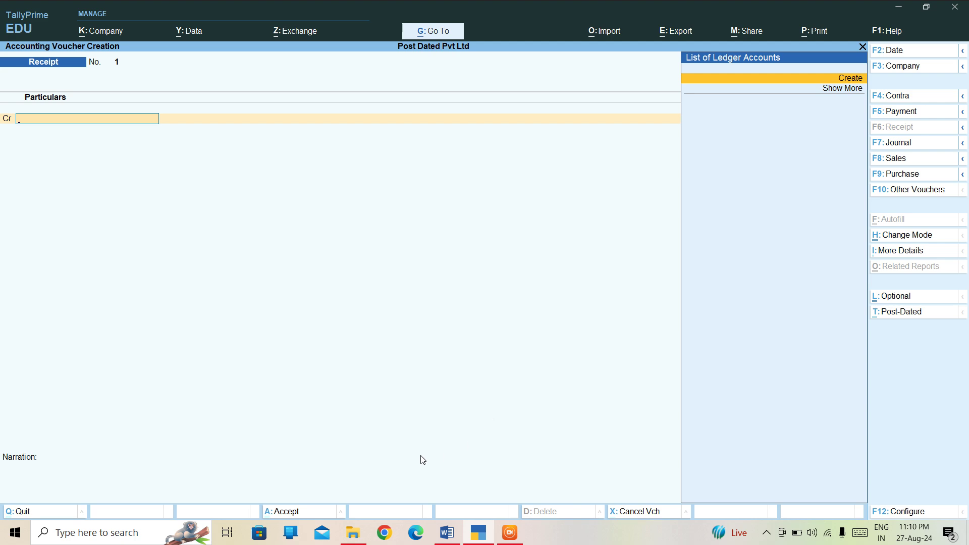
# Switch to the Word notes and add a centred, bold, underlined heading "POST DATED CHEQUE" below the inventory voucher list.
pyautogui.click(448, 534)
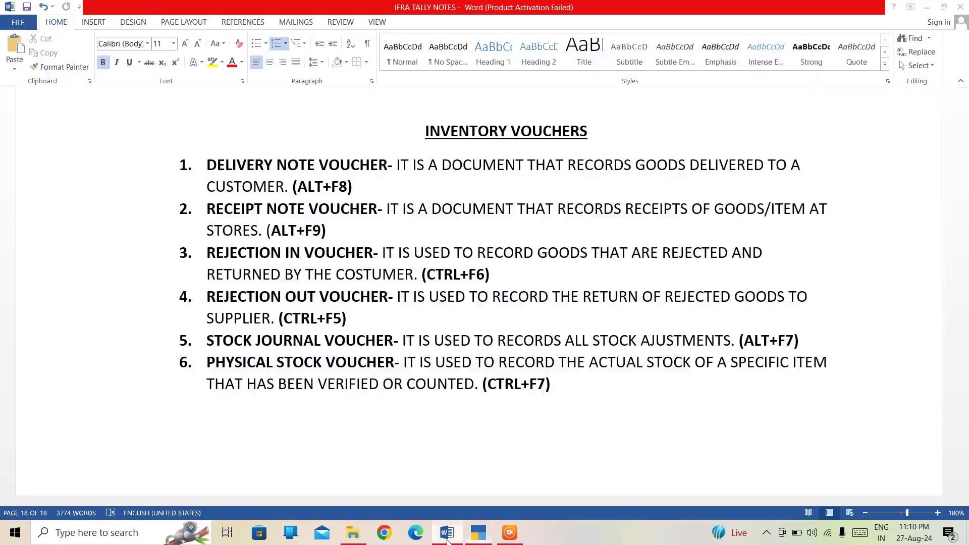
pyautogui.press('Return')
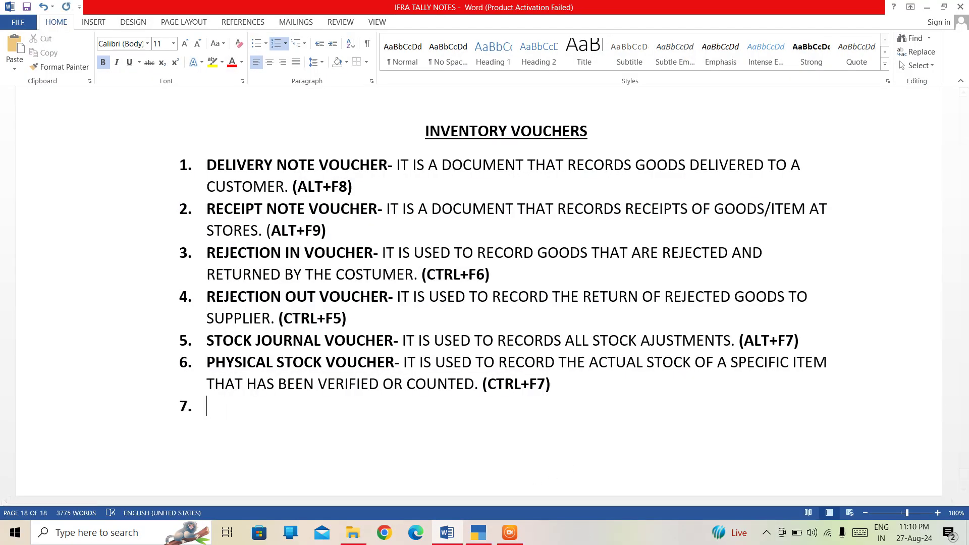
pyautogui.press('BackSpace')
pyautogui.hotkey('ctrl', 'b')
pyautogui.hotkey('ctrl', 'e')
pyautogui.hotkey('ctrl', 'u')
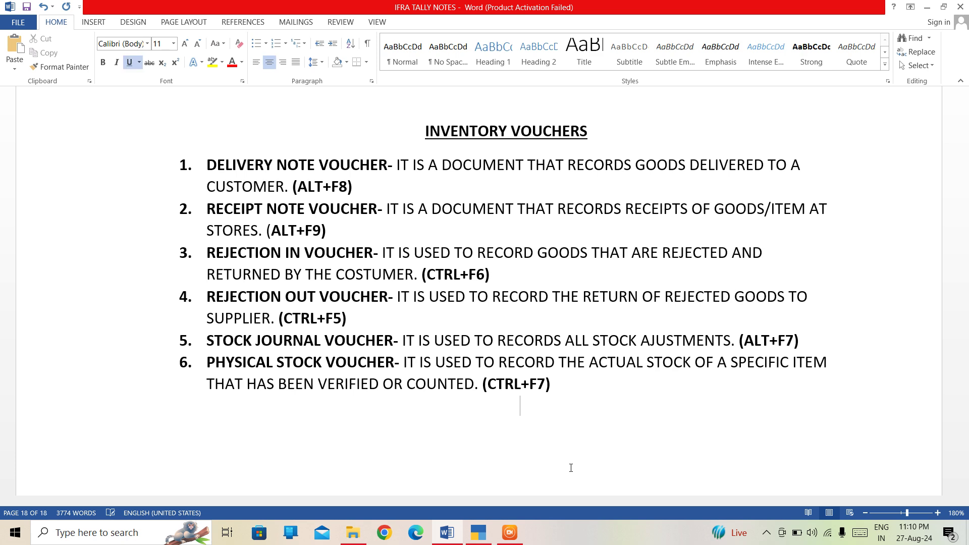
pyautogui.hotkey('ctrl', 'b')
pyautogui.write('p')
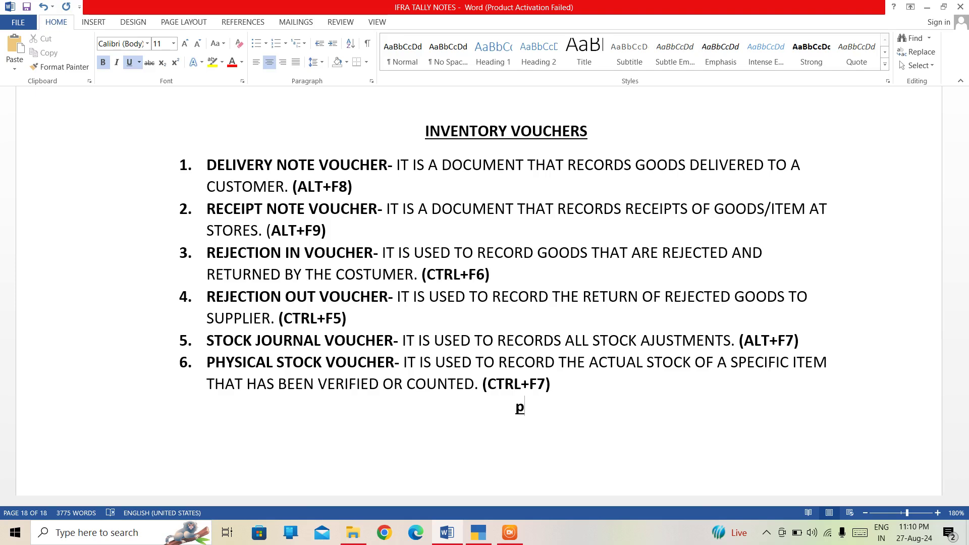
pyautogui.press('BackSpace')
pyautogui.write('POST DATED CHE')
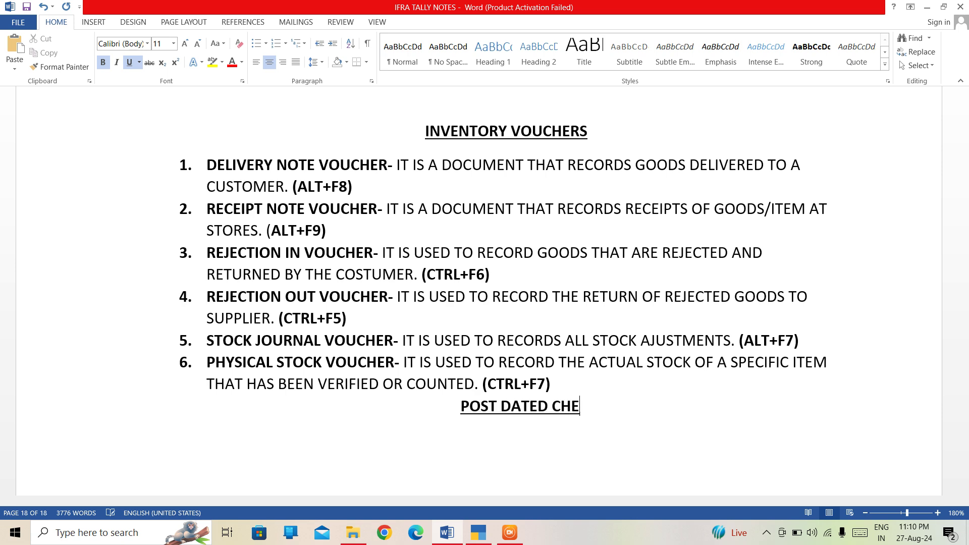
pyautogui.write('QUE')
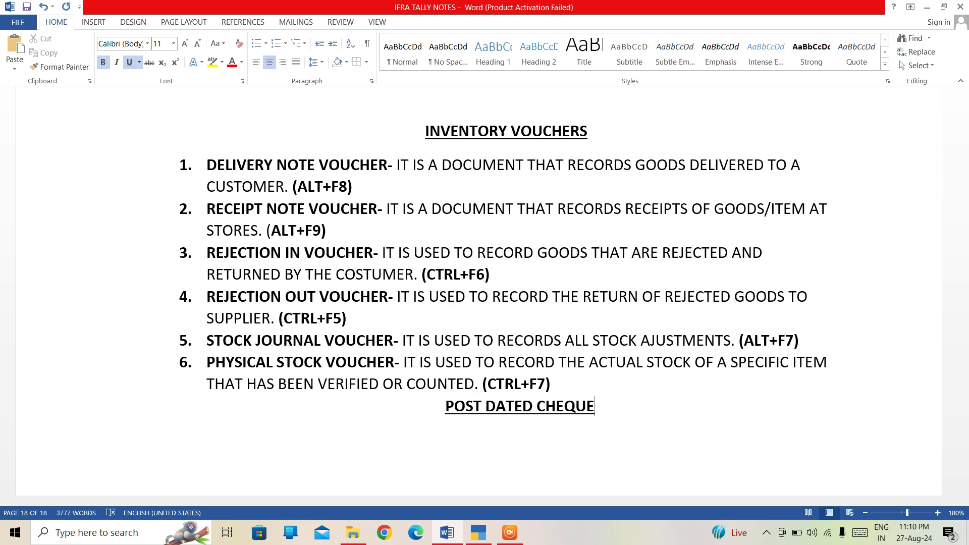
# Write "A POST DATED CHEQUE IS ONE THAT THE RECIPIENT OR RECEIVER CAN USEON A FUTURE DATE." in non-bold text below the heading.
pyautogui.press('Return')
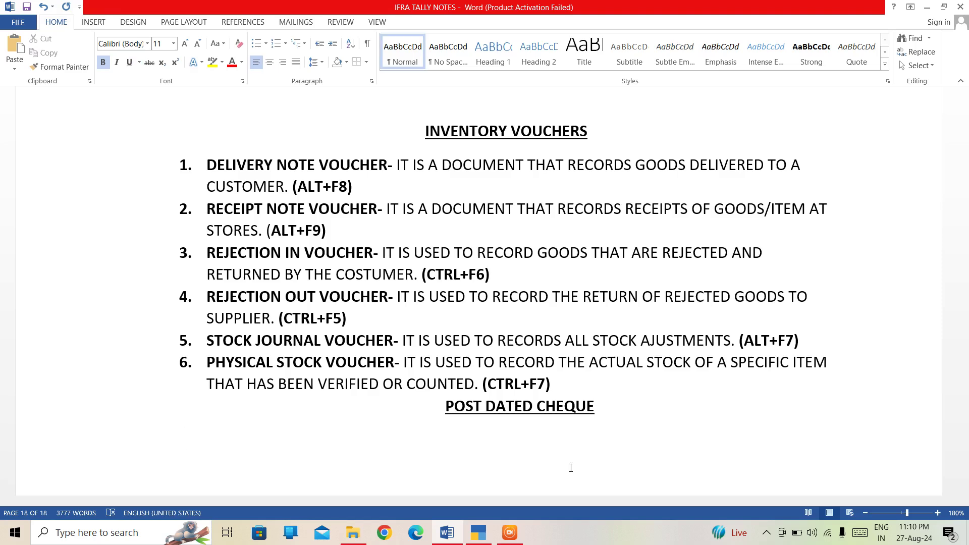
pyautogui.press('Return')
pyautogui.press('Return')
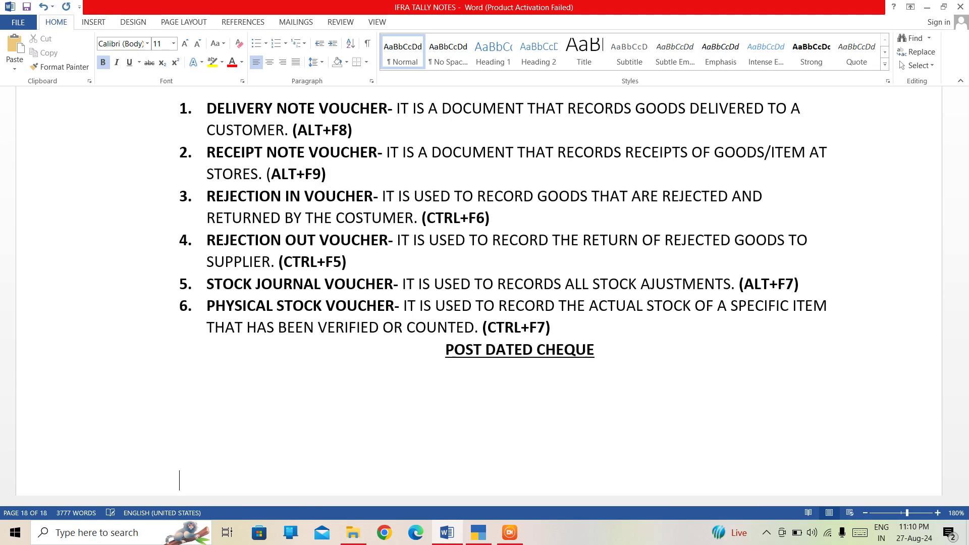
pyautogui.press('Up')
pyautogui.press('Up')
pyautogui.press('Up')
pyautogui.hotkey('ctrl', 'b')
pyautogui.write('A POS')
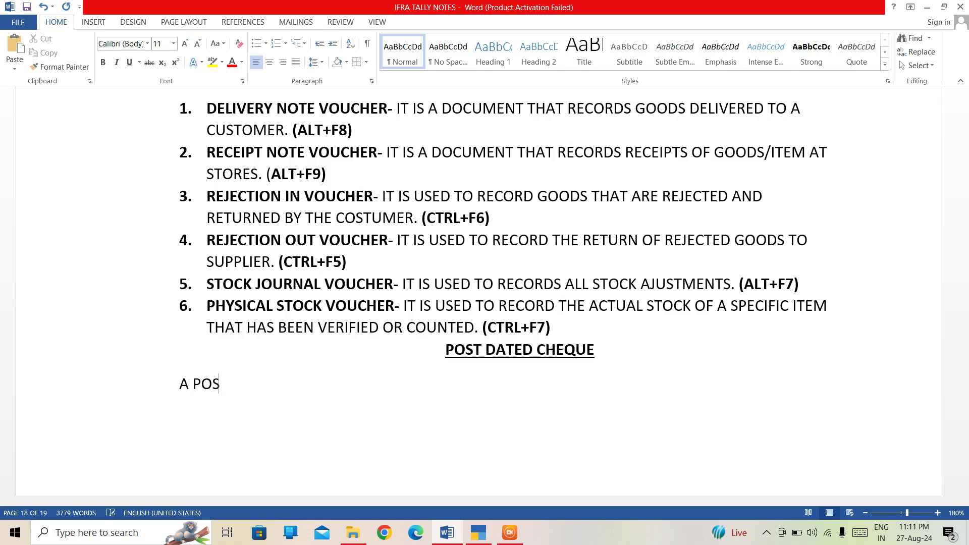
pyautogui.write('T DATED CHEQUE')
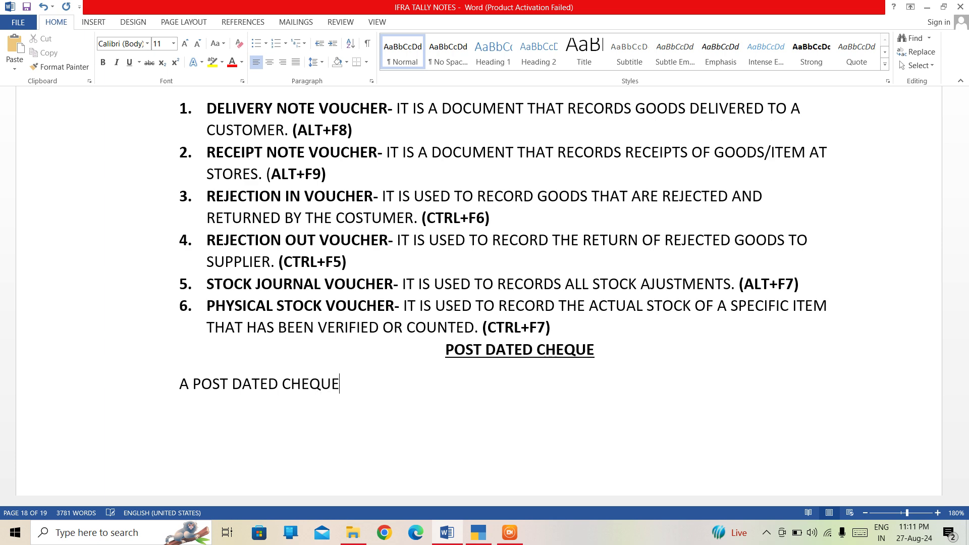
pyautogui.write(' IS ON')
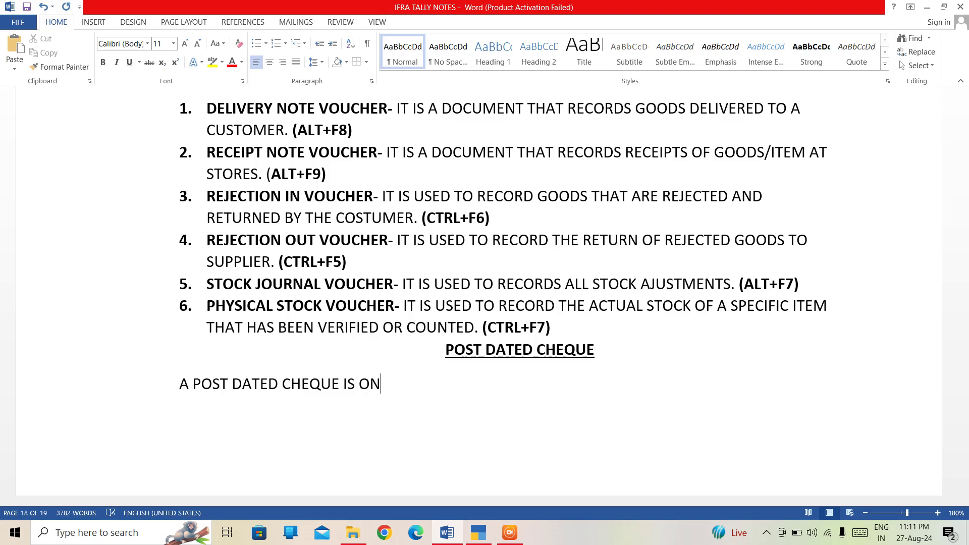
pyautogui.write('E THAT THE RECIPIENT')
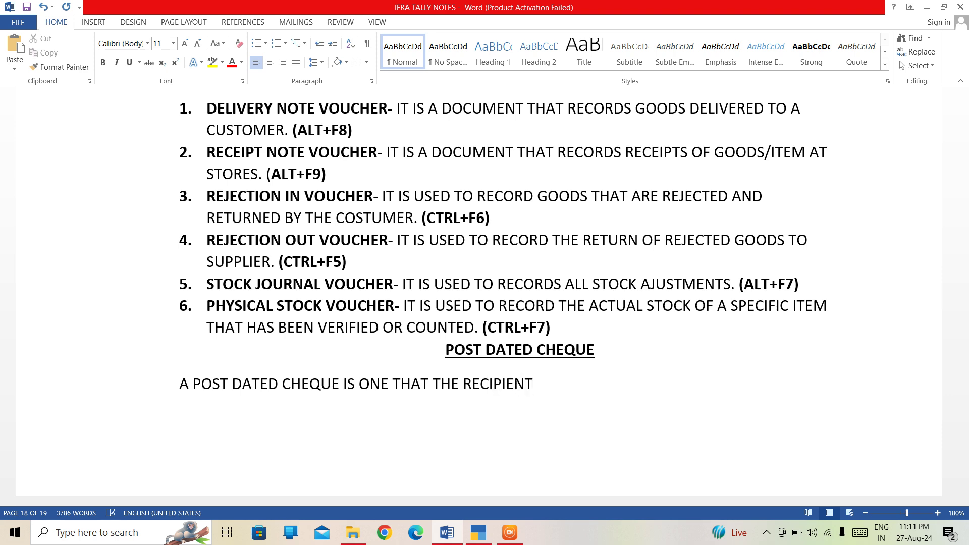
pyautogui.write(' OR ')
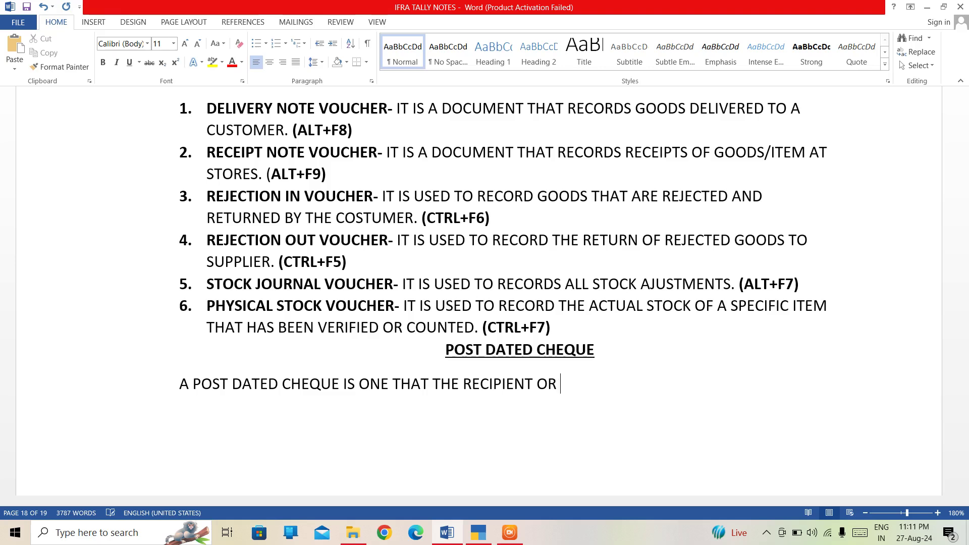
pyautogui.write('RECEIVER')
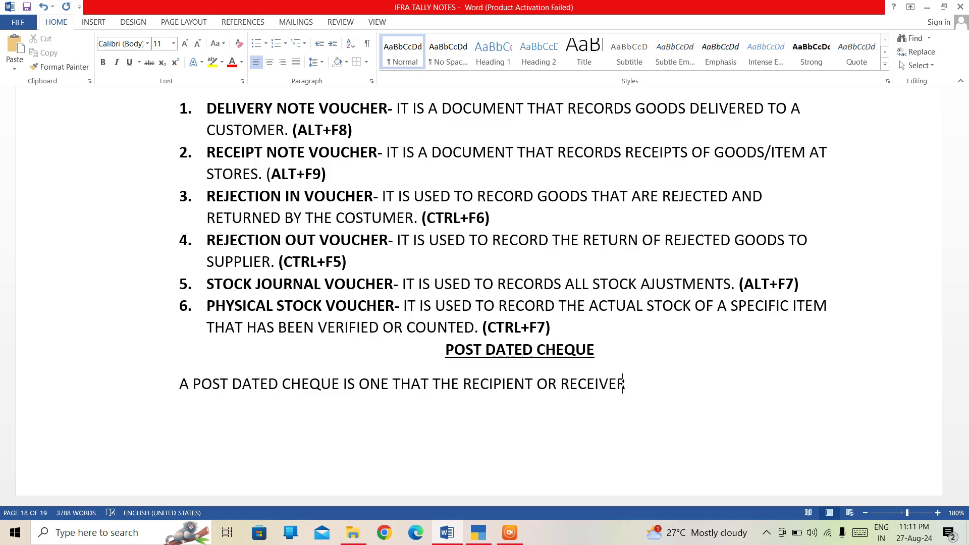
pyautogui.write(' CAN USEON')
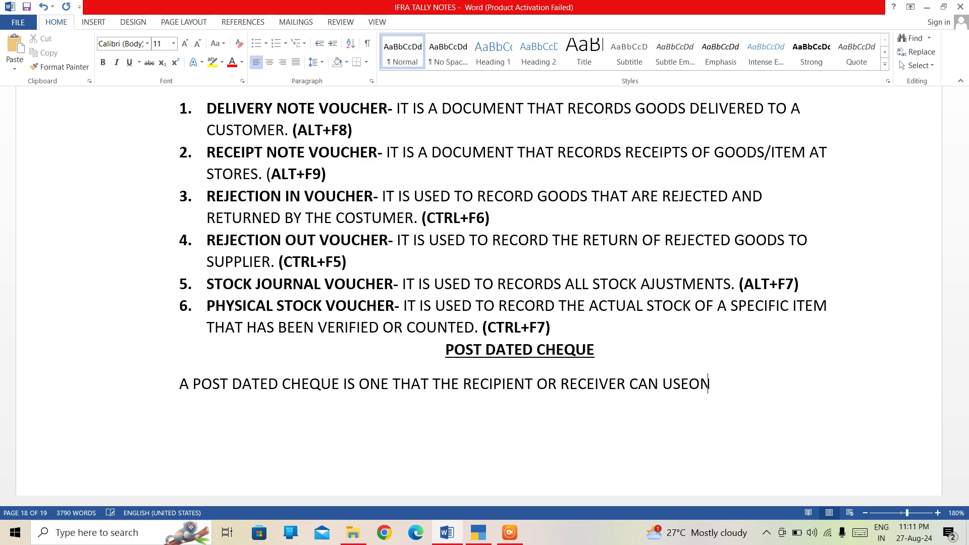
pyautogui.write(' A FUTURE DATE')
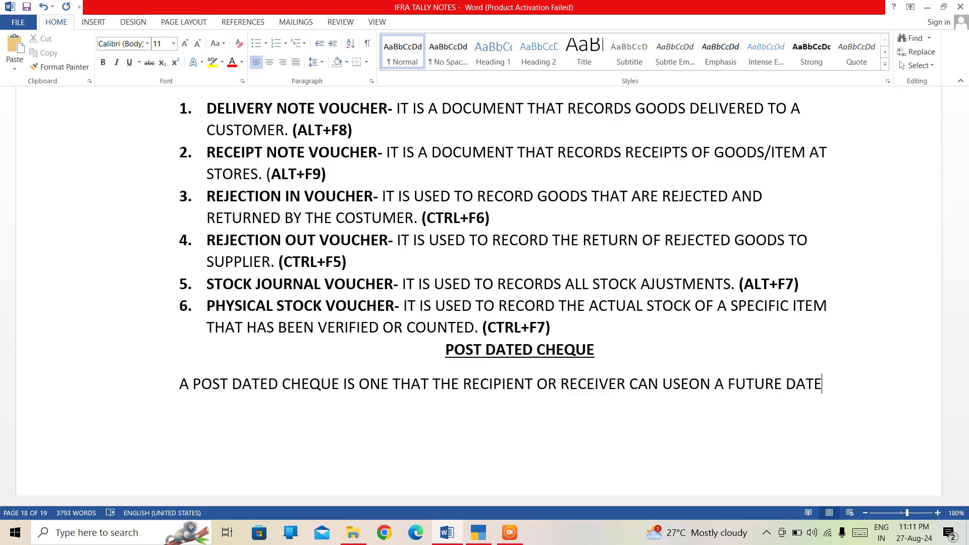
pyautogui.write('.')
# Insert the missing space between "USE" and "ON" in the definition and return to the end of that line.
pyautogui.click(596, 349)
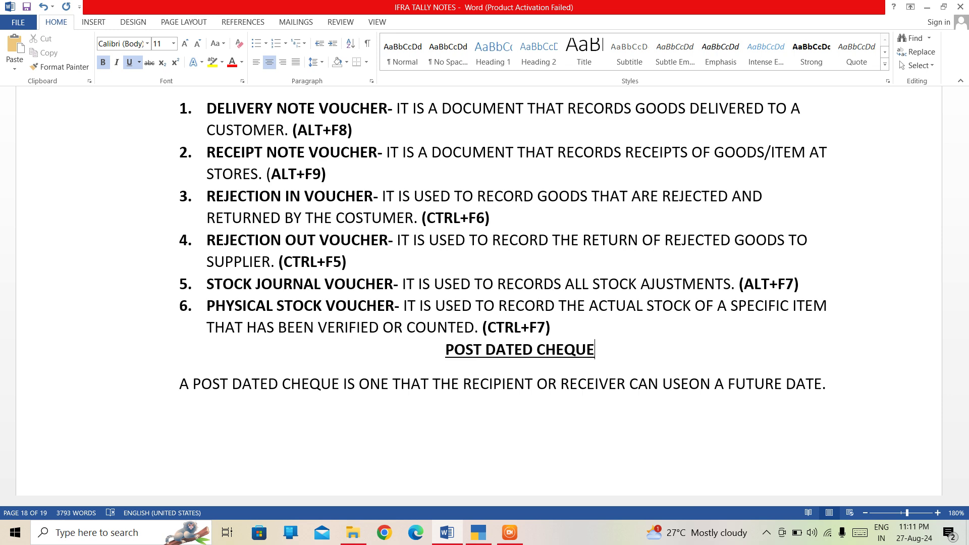
pyautogui.click(690, 384)
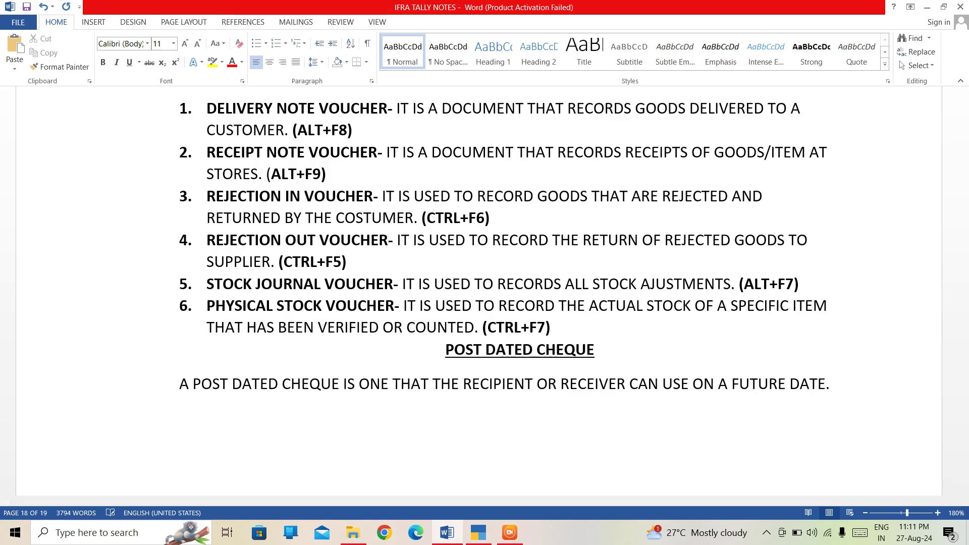
pyautogui.press('Right')
pyautogui.press('Right')
pyautogui.press('Right')
pyautogui.press('Right')
pyautogui.press('Right')
pyautogui.press('Right')
pyautogui.press('Right')
pyautogui.press('Right')
pyautogui.press('Right')
pyautogui.press('Right')
pyautogui.press('Right')
pyautogui.press('Right')
pyautogui.press('Right')
pyautogui.press('Right')
pyautogui.press('Right')
pyautogui.press('Right')
pyautogui.press('Right')
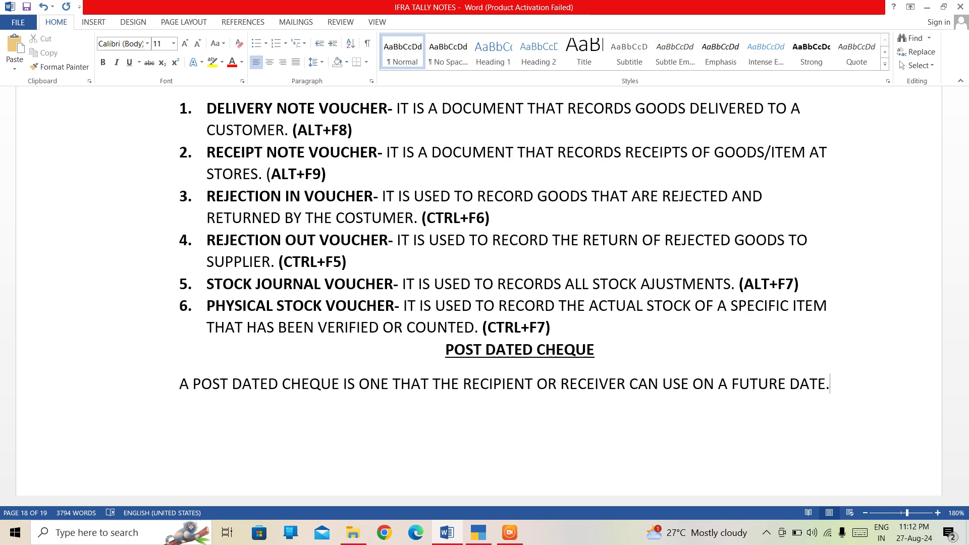
# Start a new bold paragraph below the definition with "SUCH CHEQUES ARE NOT PAYABLE UNTIL THE".
pyautogui.press('Return')
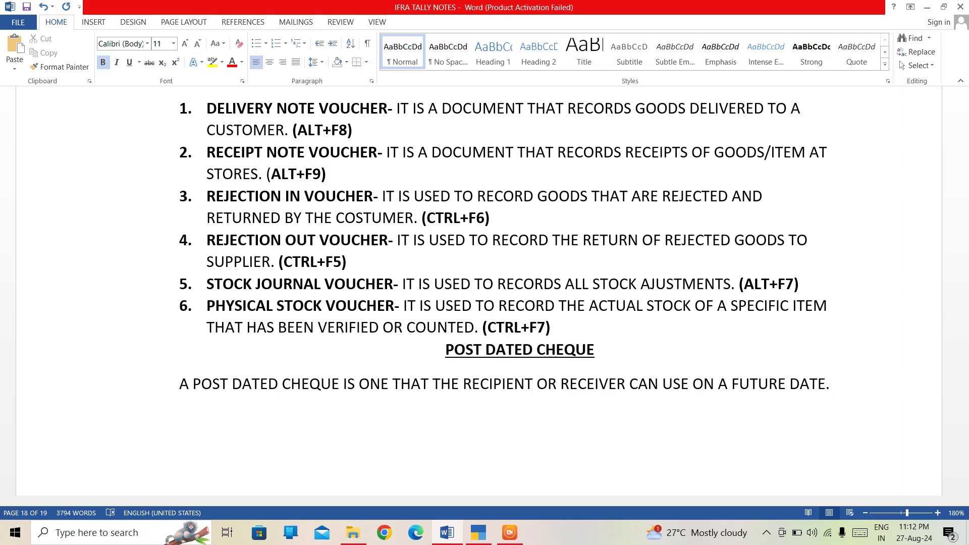
pyautogui.write('SUCH')
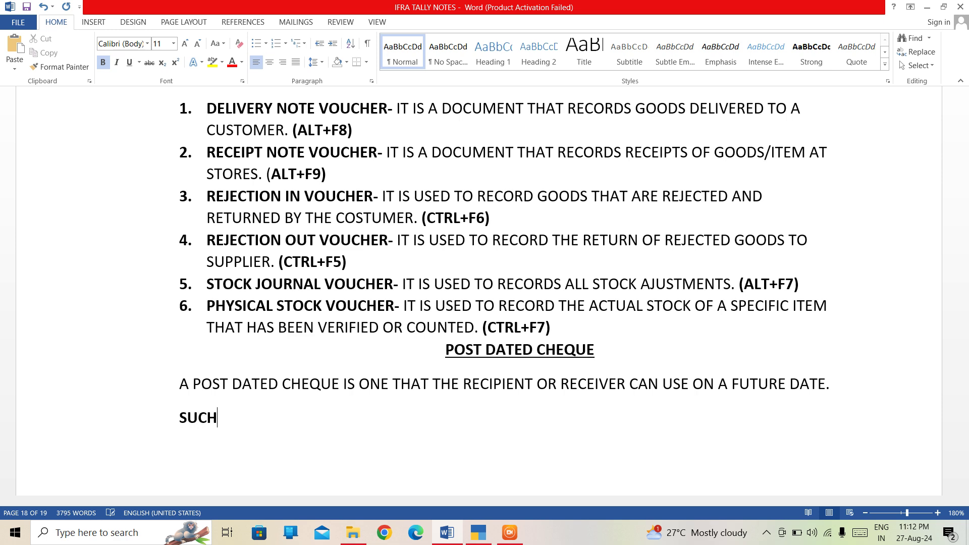
pyautogui.write(' CHEQY')
pyautogui.press('BackSpace')
pyautogui.write('UES ARE NOT')
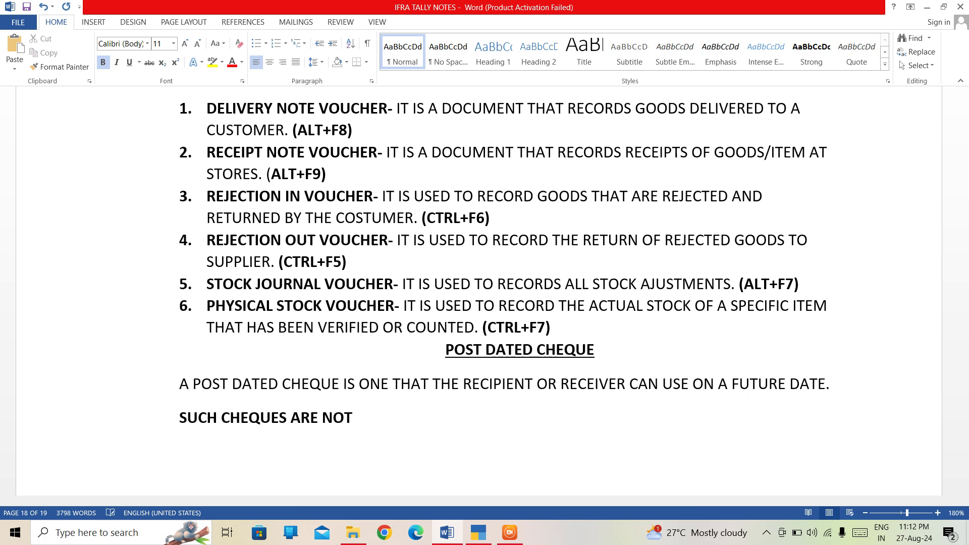
pyautogui.write(' PAYABLE ')
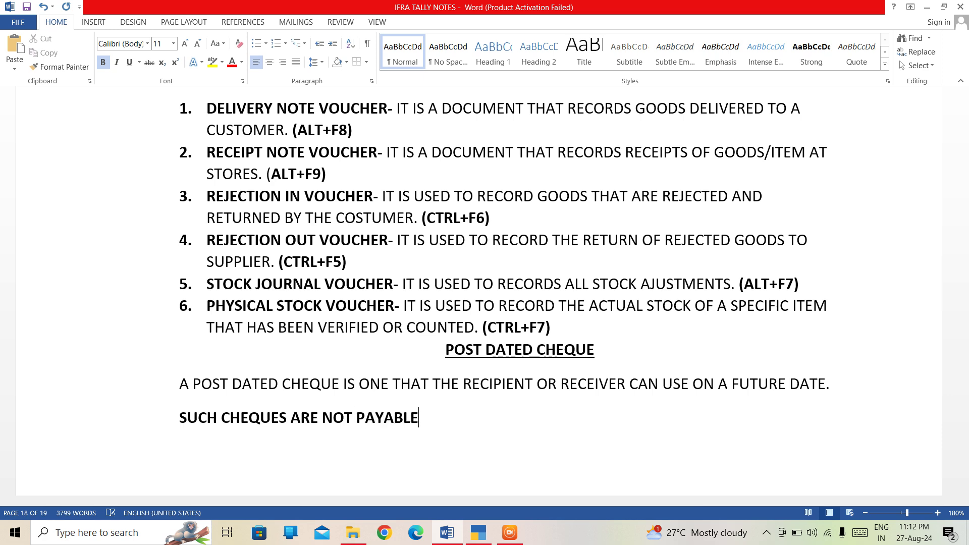
pyautogui.write('UNT')
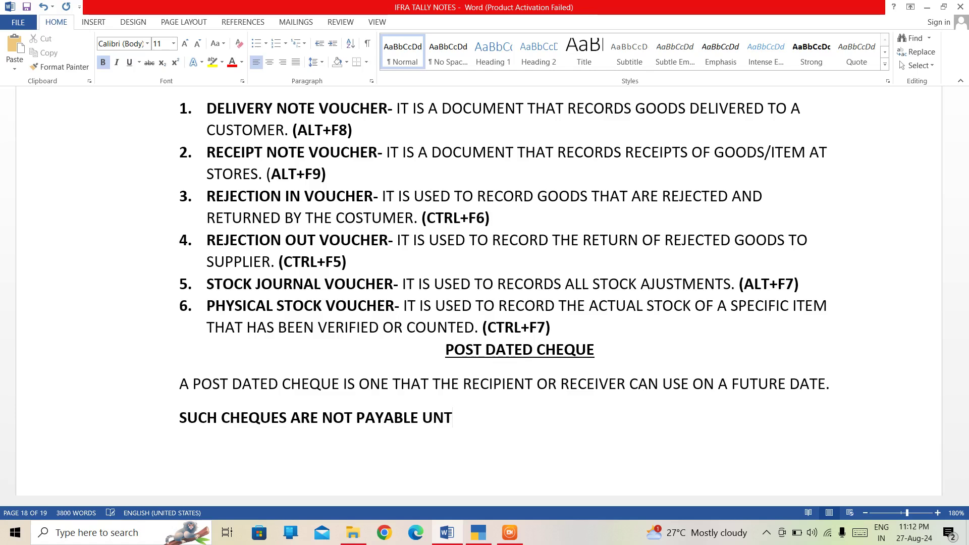
pyautogui.write('I;')
pyautogui.press('BackSpace')
pyautogui.write('L THE ')
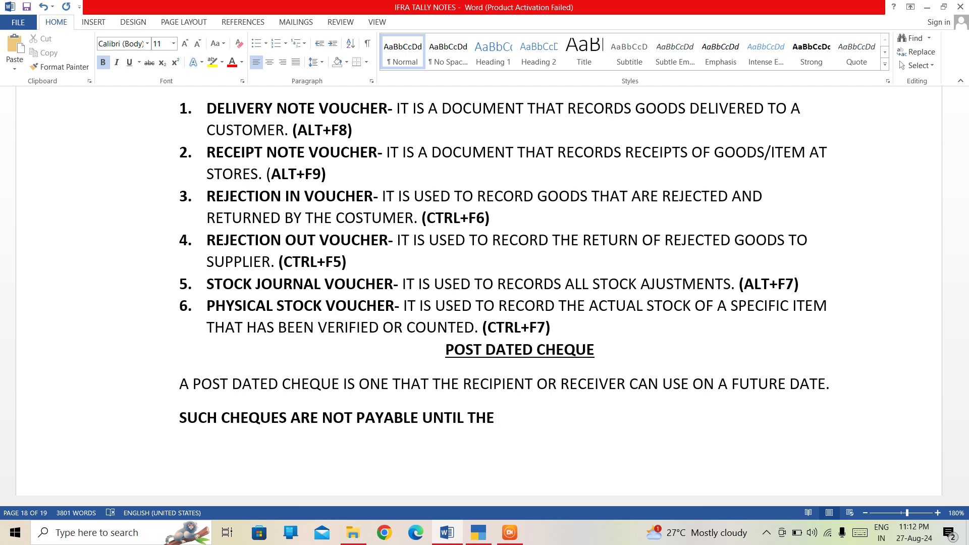
# Complete the bold sentence with "DATE WRITTEN ON THE FACR OF THE CHEQUE.".
pyautogui.write('DATE W')
pyautogui.write('RIT')
pyautogui.press('BackSpace')
pyautogui.write('I')
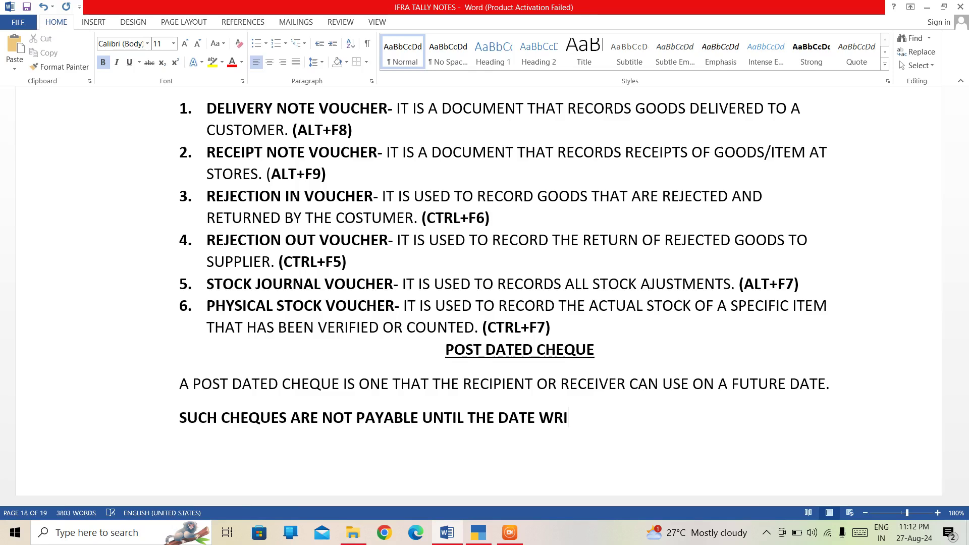
pyautogui.write('TTEN ON THE AFC')
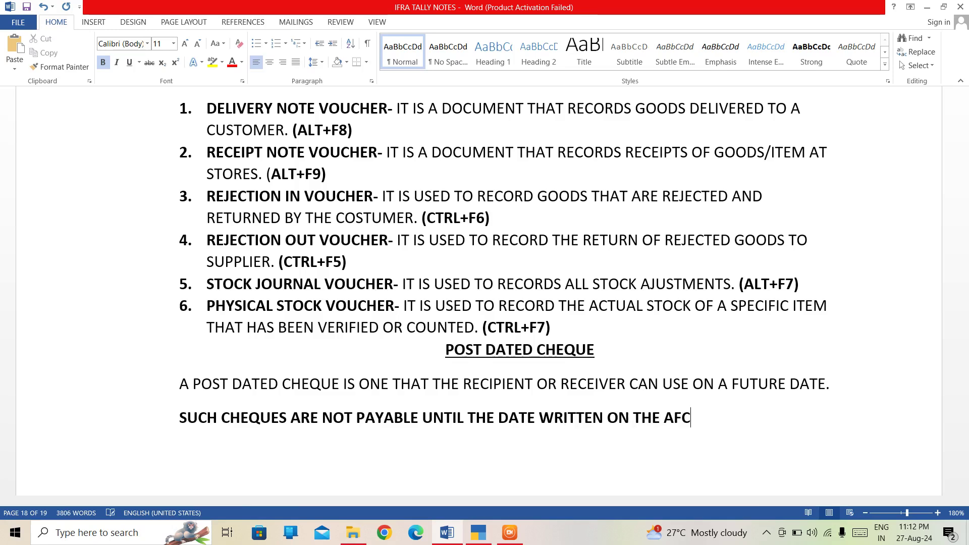
pyautogui.press('BackSpace')
pyautogui.press('BackSpace')
pyautogui.press('BackSpace')
pyautogui.write('FACR')
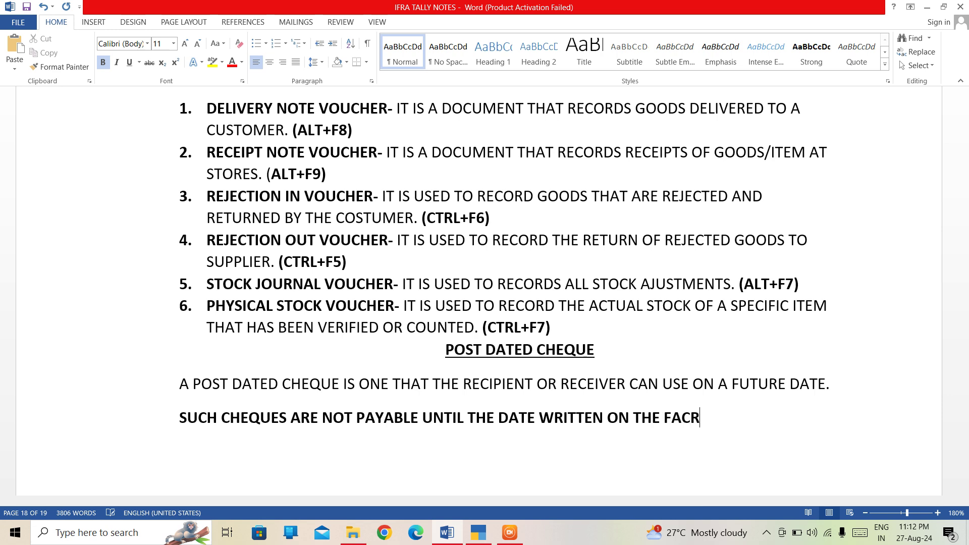
pyautogui.write(' OF THE CHQ')
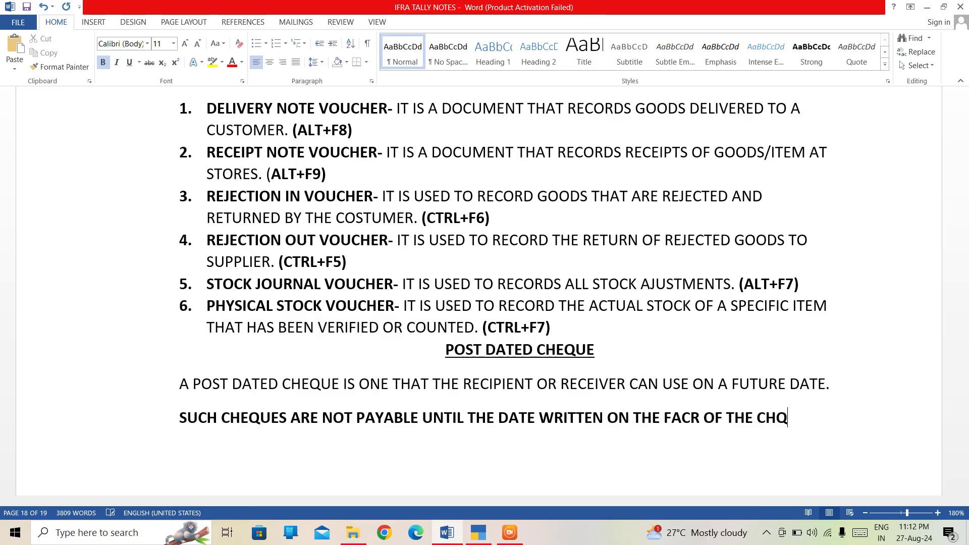
pyautogui.press('BackSpace')
pyautogui.write('EQUE.')
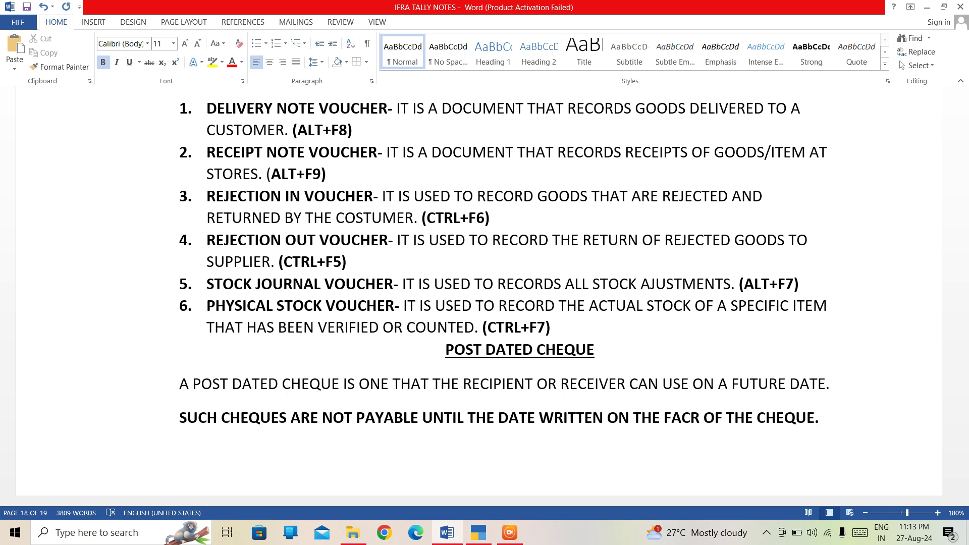
# Start a new non-bold paragraph below the bold sentence with "YOU CAN POST ENTRY".
pyautogui.press('Return')
pyautogui.press('BackSpace')
pyautogui.hotkey('ctrl', 'b')
pyautogui.write('YOU CAN')
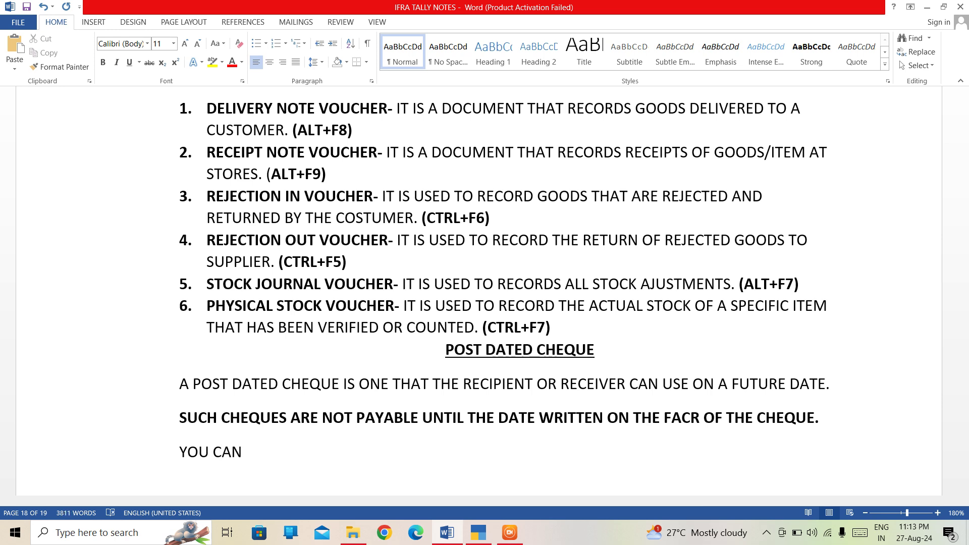
pyautogui.write(' PO')
pyautogui.write('ST')
pyautogui.write(' A')
pyautogui.write('N')
pyautogui.press('BackSpace')
pyautogui.press('BackSpace')
pyautogui.write('ENTRY')
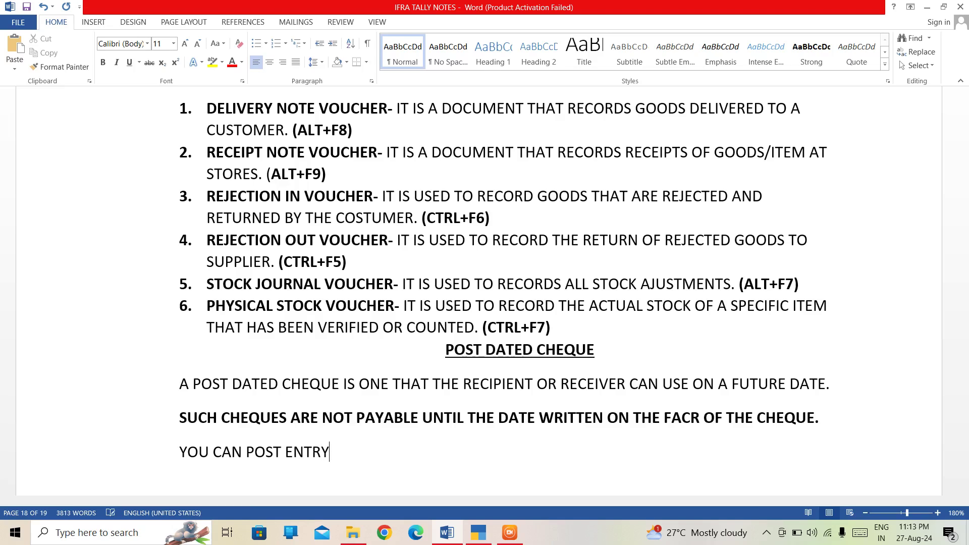
# Complete the non-bold sentence with "AS POST DATED & SPECIFY THE DATE ON WHICH THE CHEQUE WAS RECEIVED OR ISSUED.".
pyautogui.write(' AS POST DATED ')
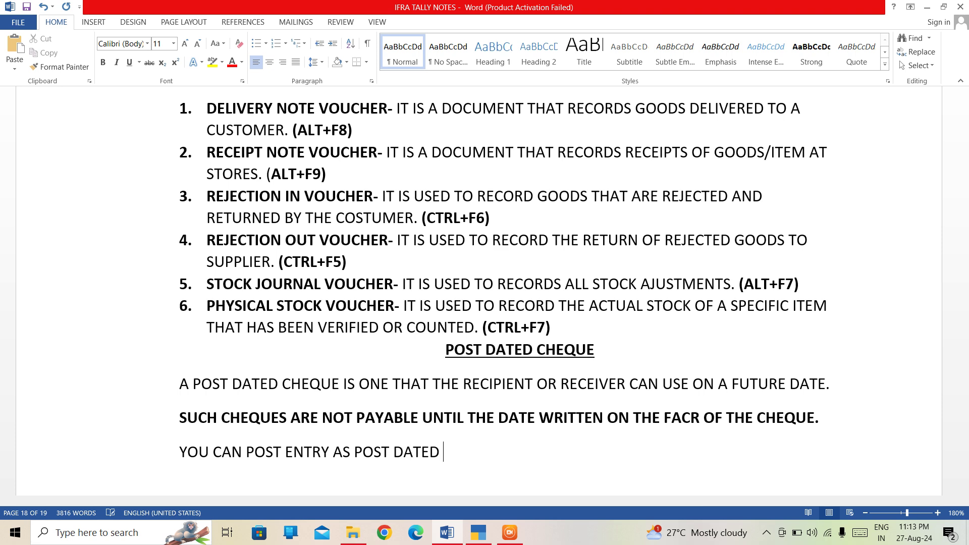
pyautogui.write('& SPECIFY THE DAT')
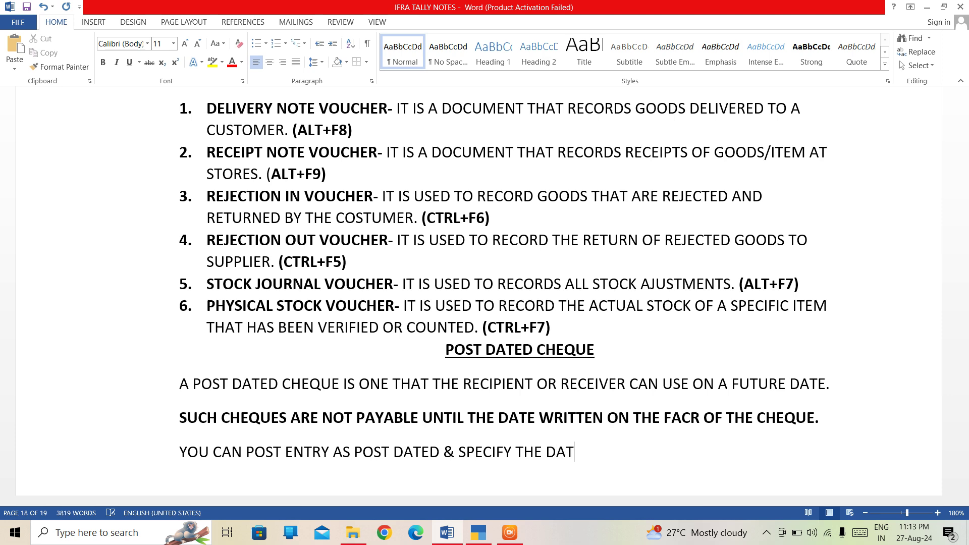
pyautogui.write('E ON WHIC')
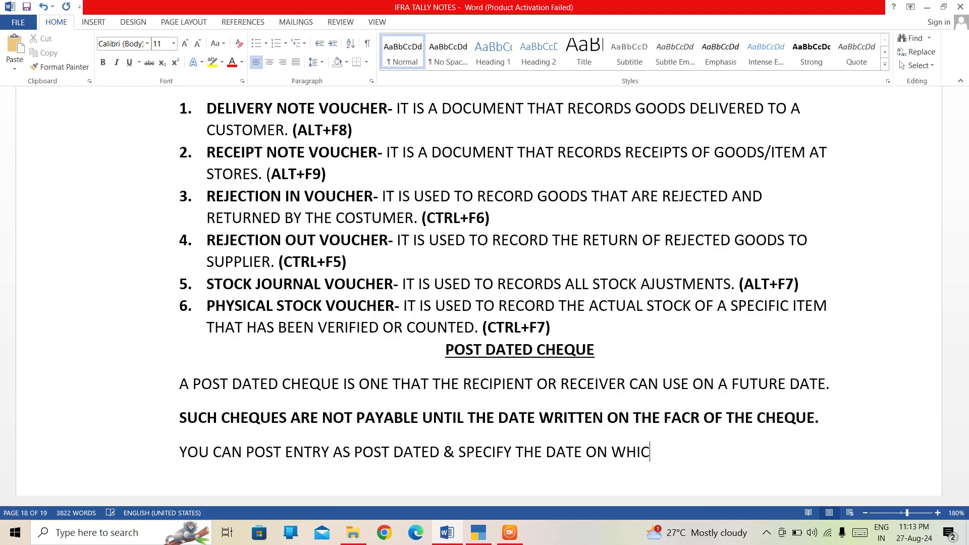
pyautogui.write('H THE CHEQUE')
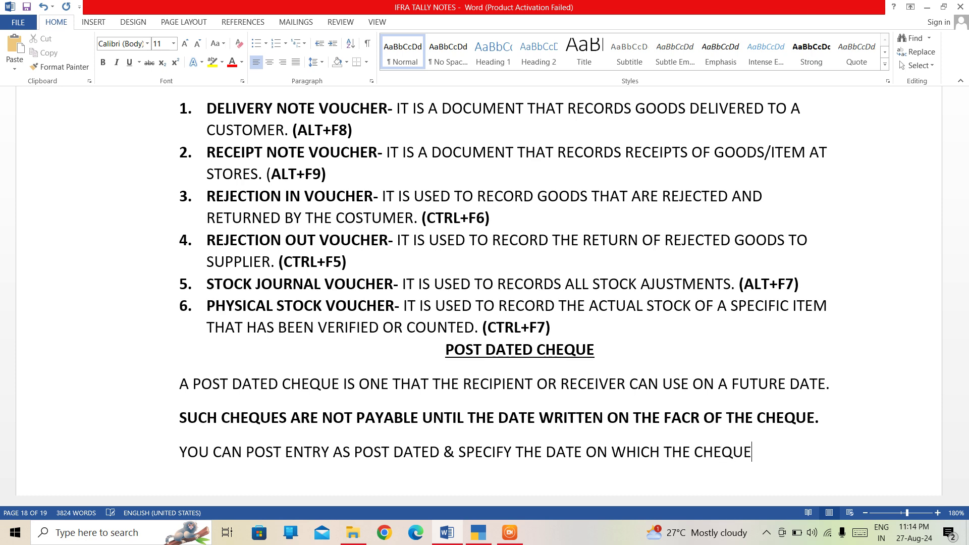
pyautogui.write(' WAS RECEIVED')
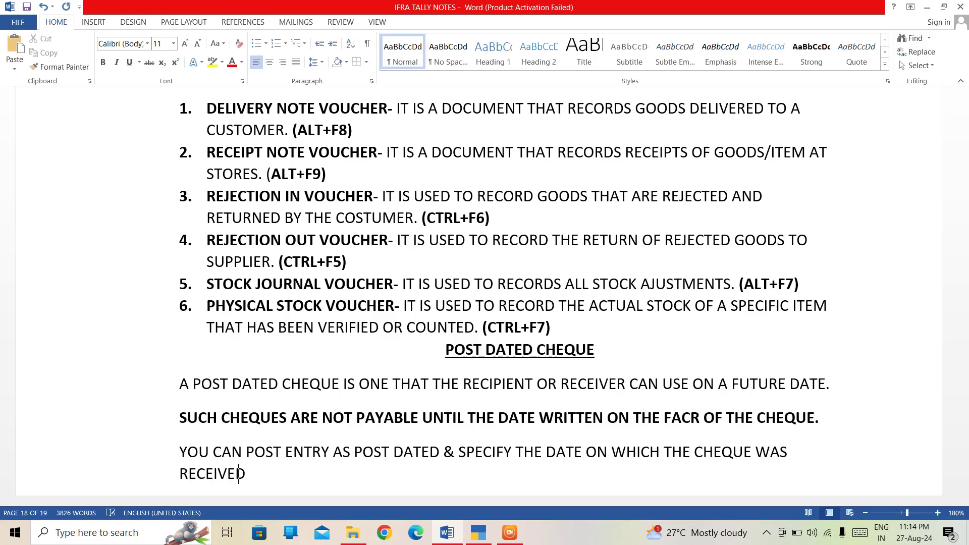
pyautogui.write(' OR ISSED')
pyautogui.press('BackSpace')
pyautogui.press('BackSpace')
pyautogui.write('UED.')
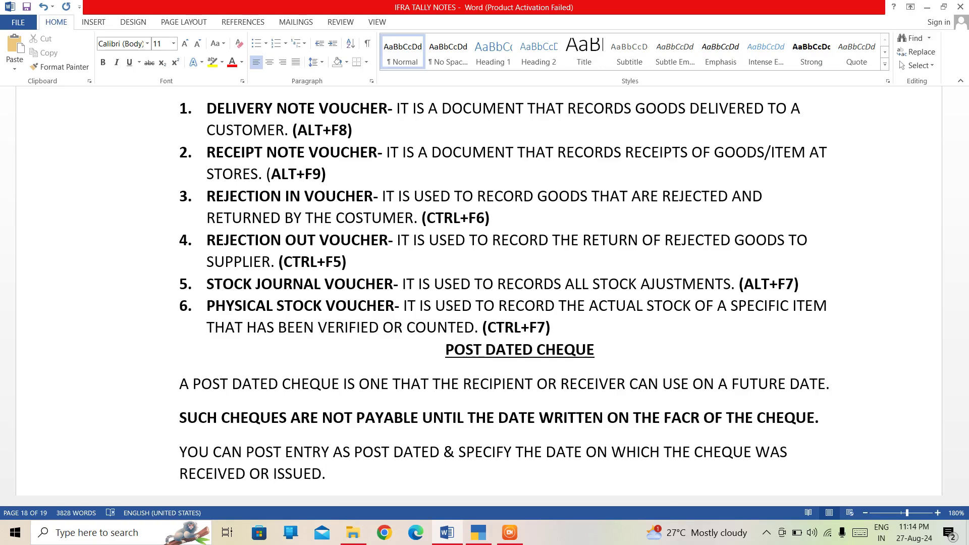
# Start a new bold paragraph at the end of the notes with "THE TRANASACTION WILL AUTOMATICALLY AFFECT THE BOOK".
pyautogui.press('Return')
pyautogui.hotkey('ctrl', 'b')
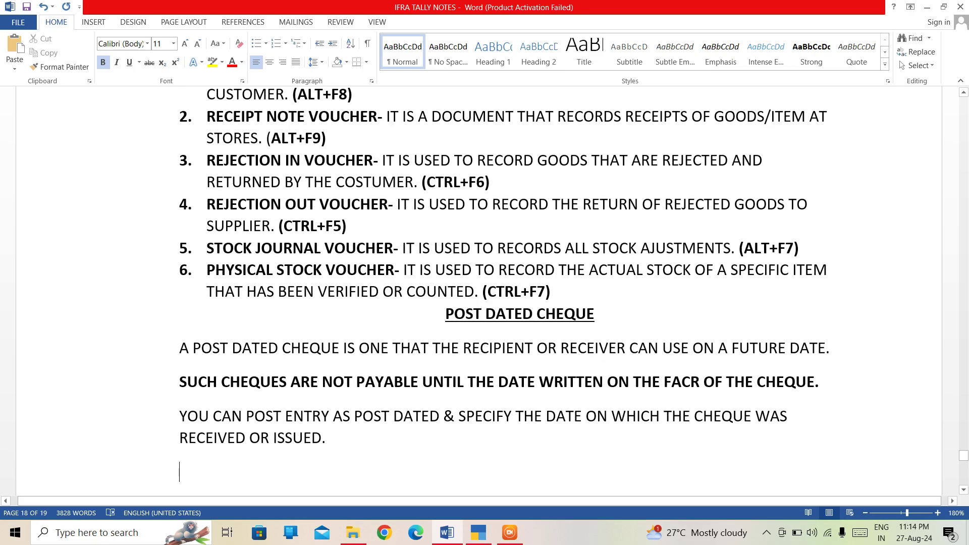
pyautogui.write('THE TRA')
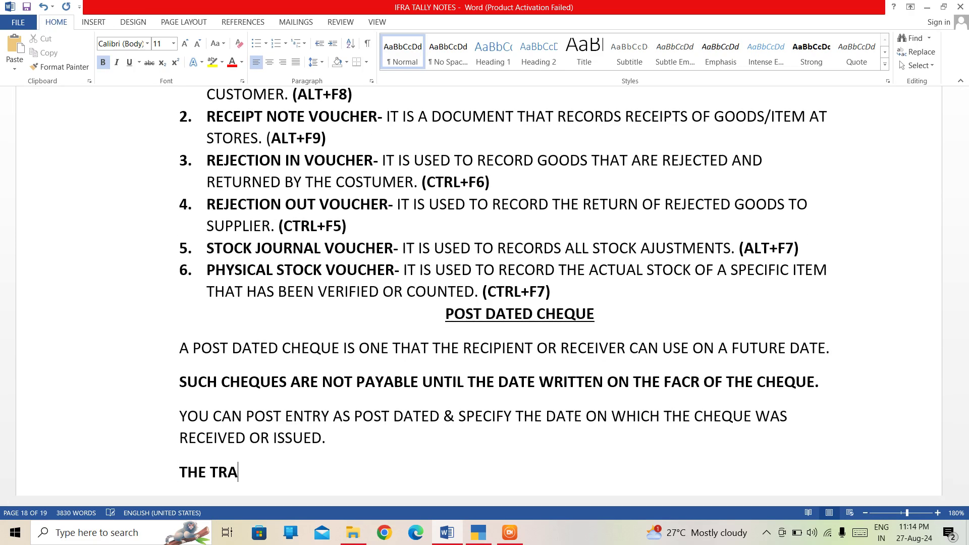
pyautogui.write('NASACTION WILL AUTO')
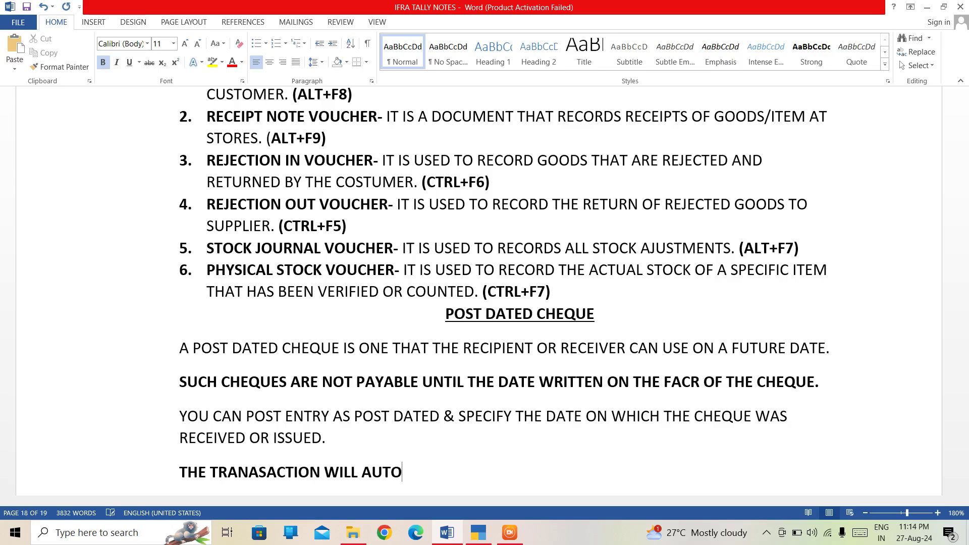
pyautogui.write('MATICAL')
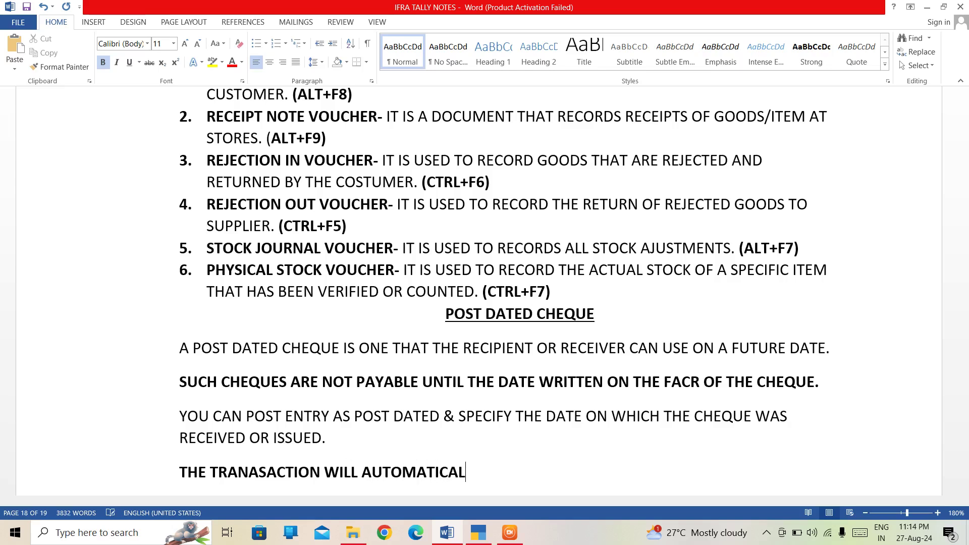
pyautogui.write('LY AFFE')
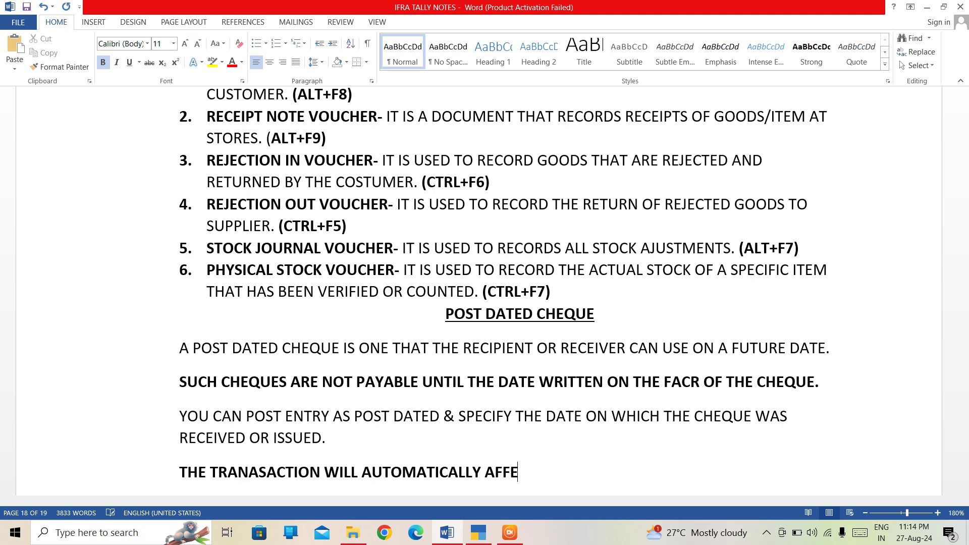
pyautogui.write('CT THE BOOK')
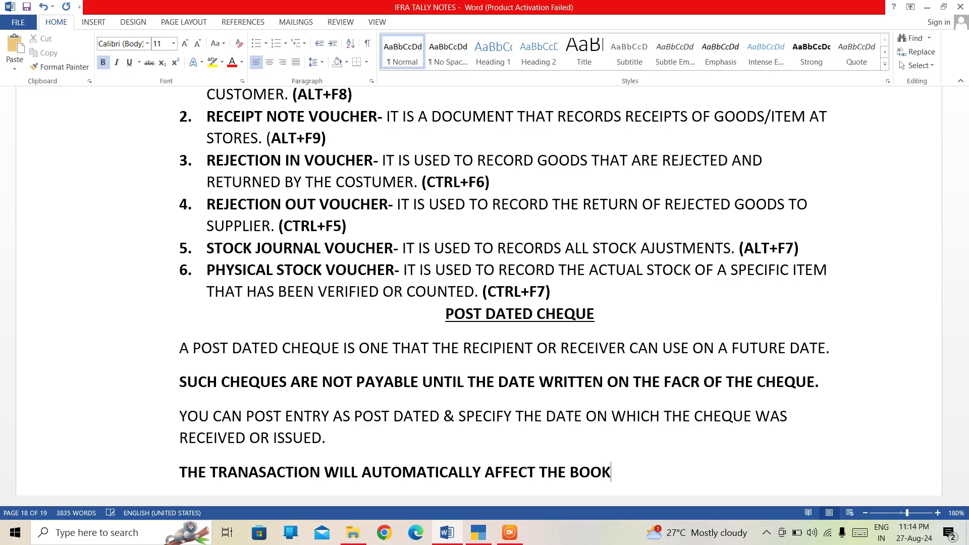
# Complete the last bold sentence with "OF ACCOUNT ON THE DATE OF THE POST DATED CHEQUE.".
pyautogui.write(' OF ACCOUNY')
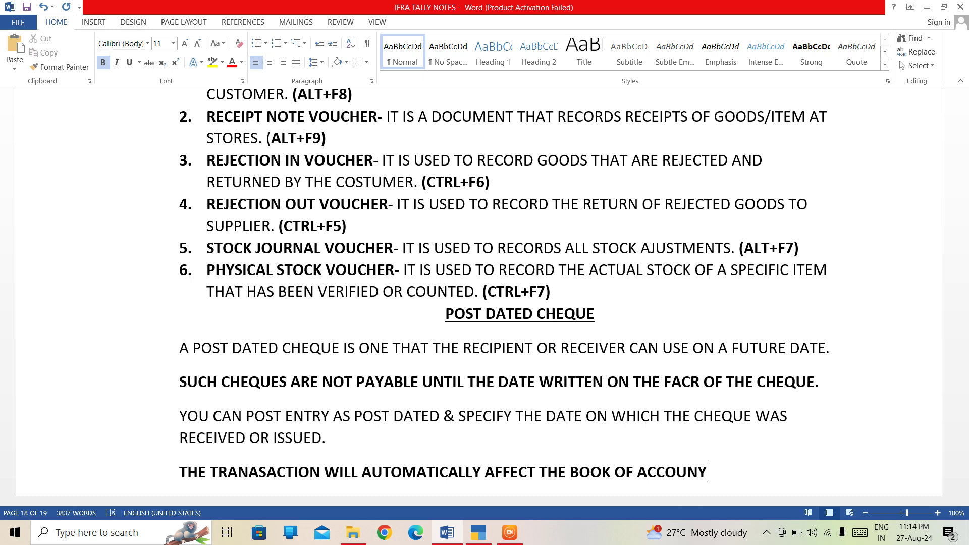
pyautogui.press('BackSpace')
pyautogui.write('T ON THE DATE OF THE PO')
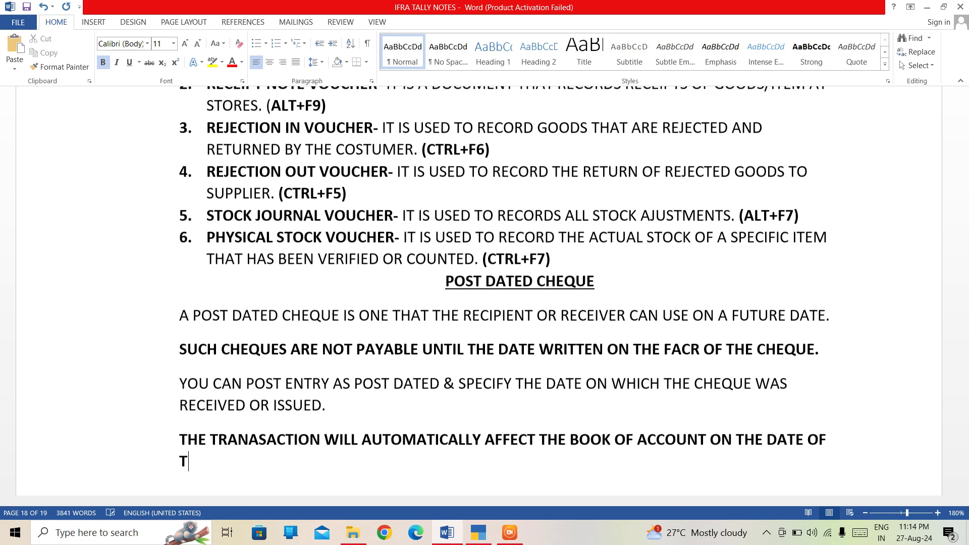
pyautogui.write('S')
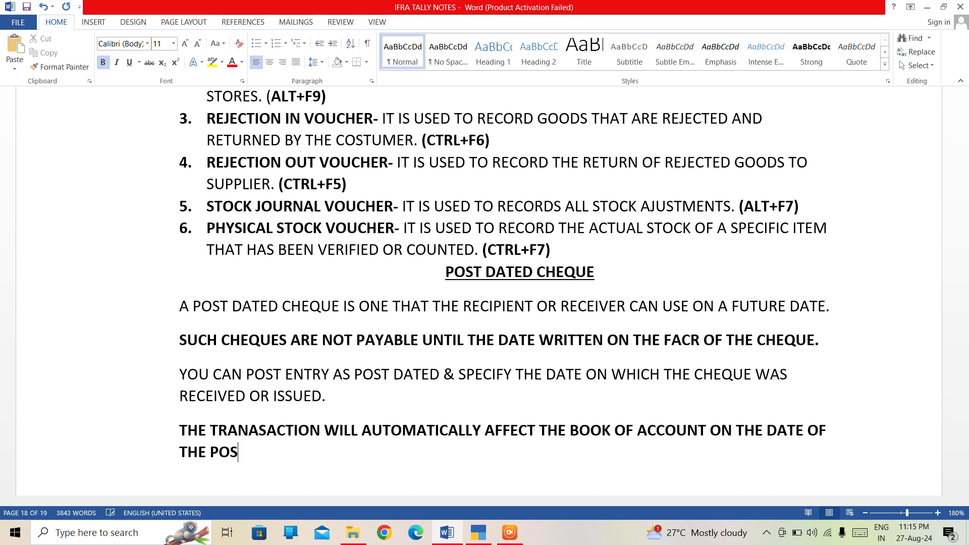
pyautogui.write('T DATED CHEQUE')
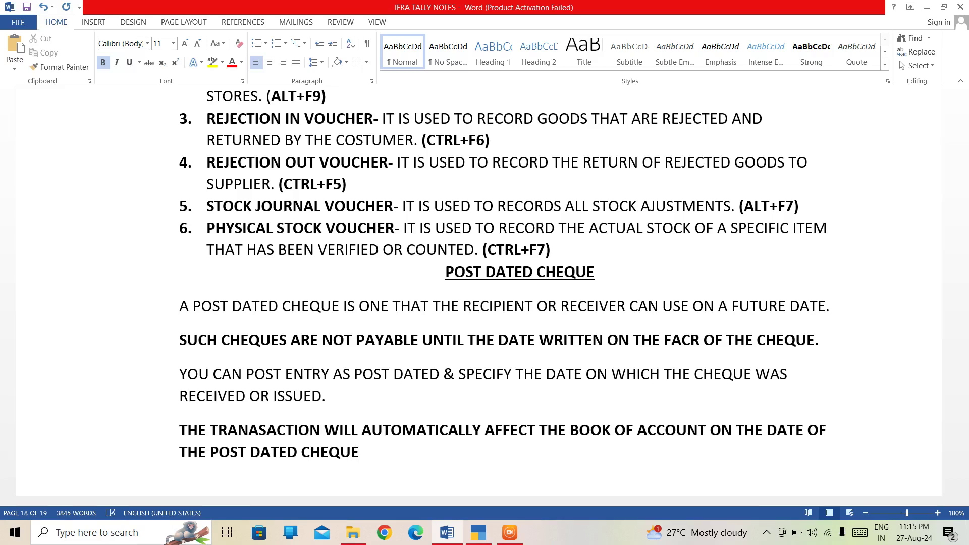
pyautogui.write('.')
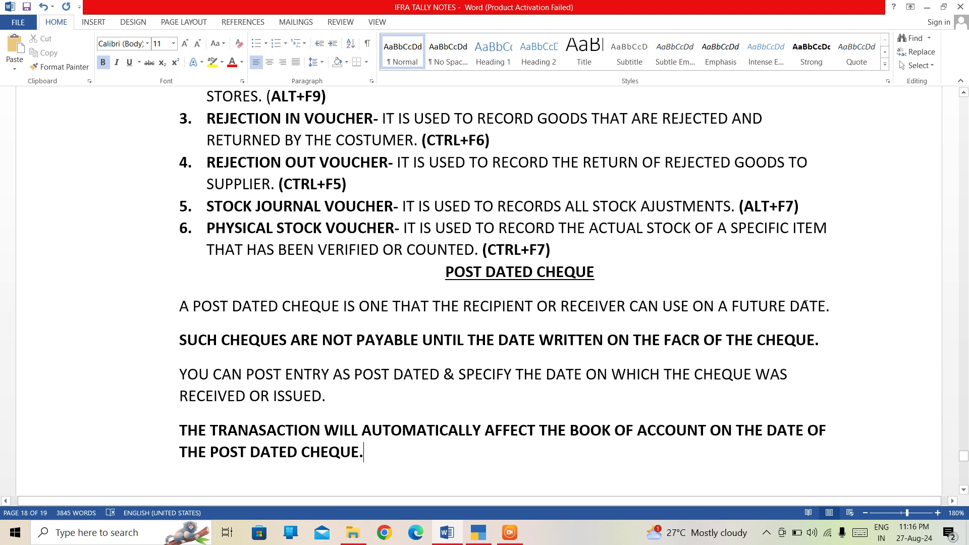
# Select the words "FUTURE DATE" in the definition of a post dated cheque to point them out.
pyautogui.click(733, 306)
pyautogui.hotkey('shift', 'Right')
pyautogui.hotkey('shift', 'Right')
pyautogui.hotkey('shift', 'Right')
pyautogui.hotkey('shift', 'Right')
pyautogui.hotkey('shift', 'Right')
pyautogui.hotkey('shift', 'Right')
pyautogui.hotkey('shift', 'Right')
pyautogui.hotkey('shift', 'Right')
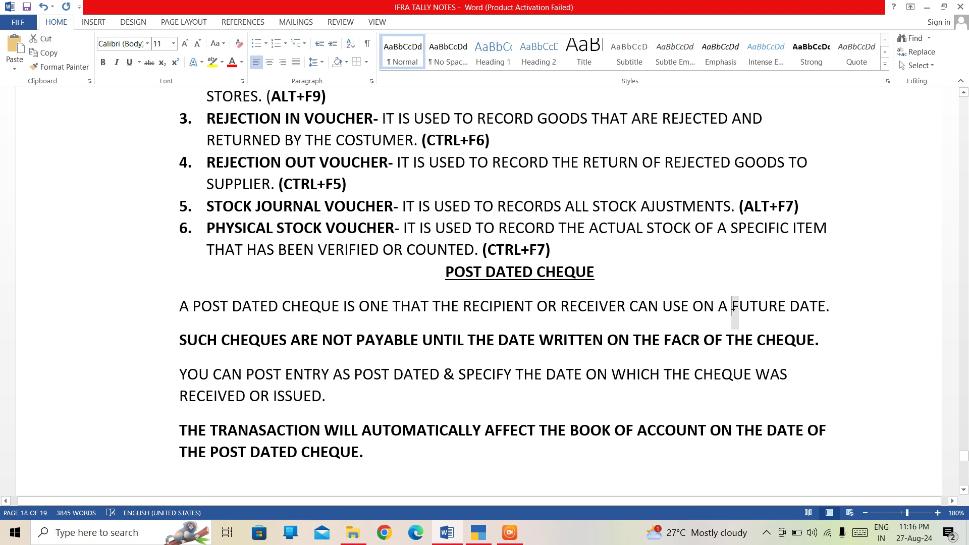
pyautogui.hotkey('shift', 'Right')
pyautogui.hotkey('shift', 'Right')
pyautogui.hotkey('shift', 'Right')
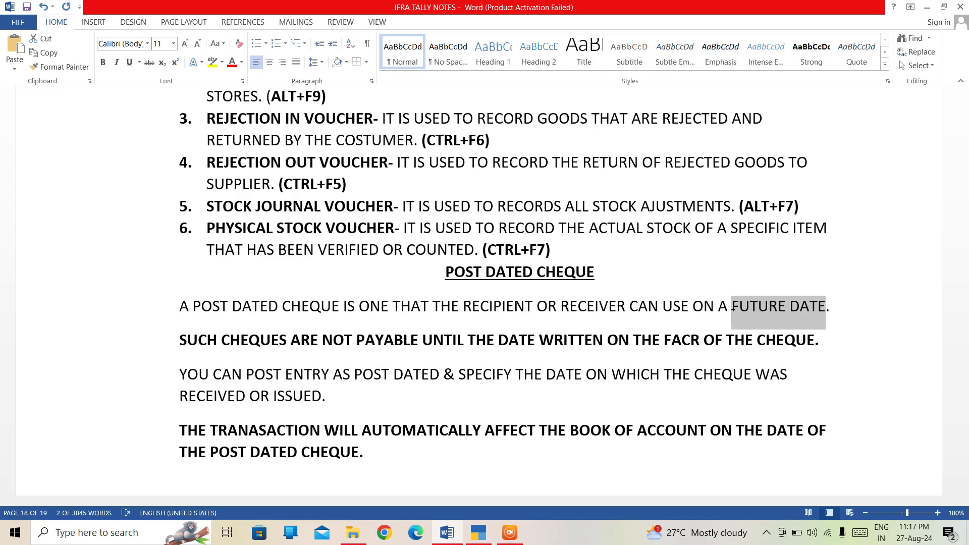
# Add a bold line at the end of the notes reading "SHORT CUT OF POST DATED CHEQUE ENTRY= CTRL+T" and save the document.
pyautogui.click(381, 453)
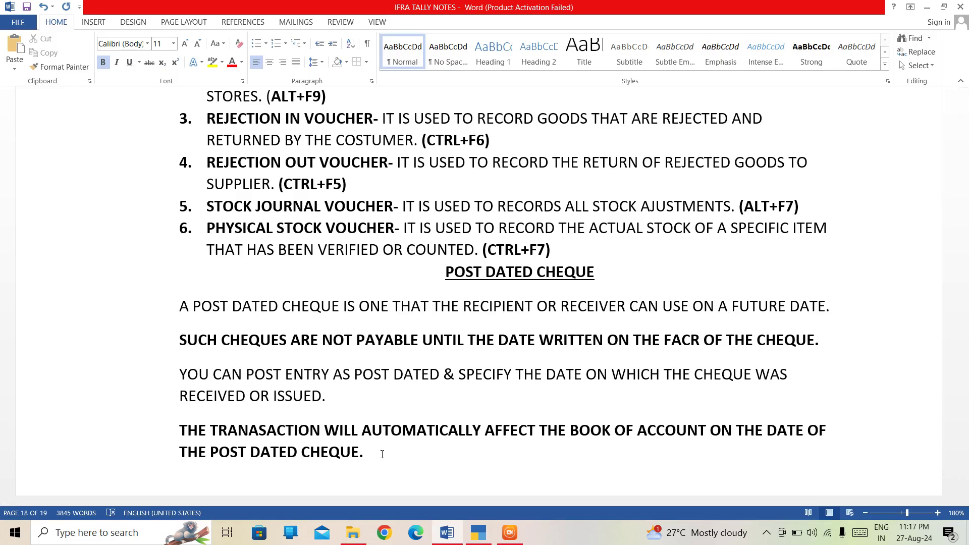
pyautogui.press('Return')
pyautogui.write('SHOR')
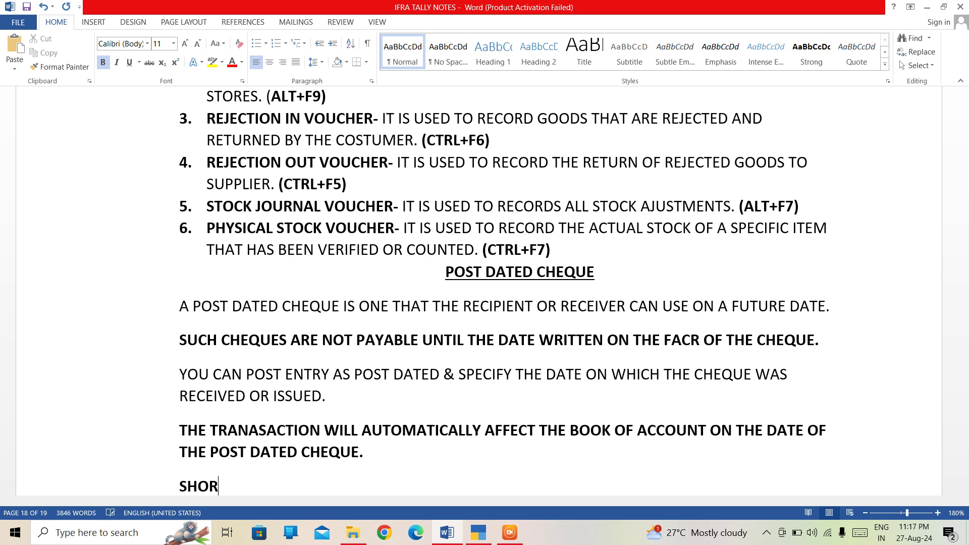
pyautogui.write('T CUT ')
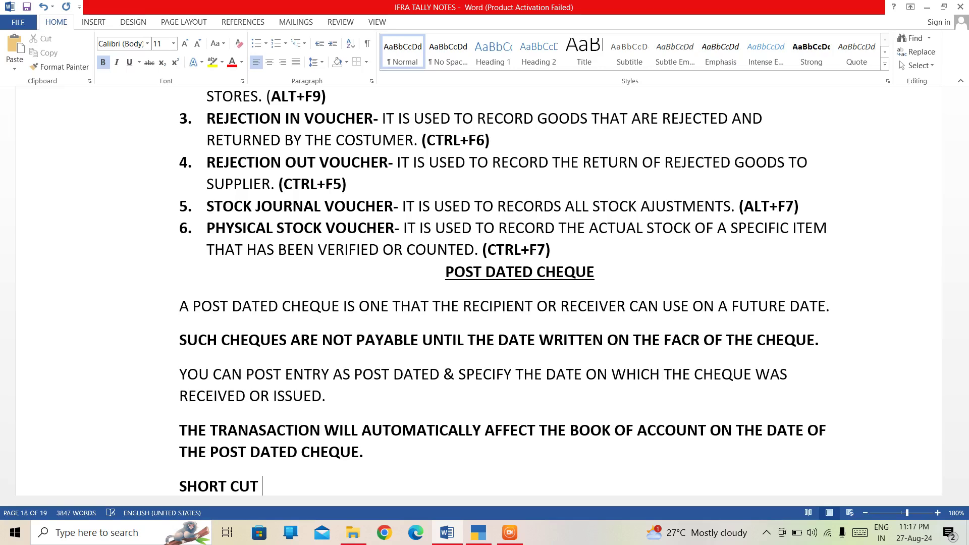
pyautogui.write('OF POST')
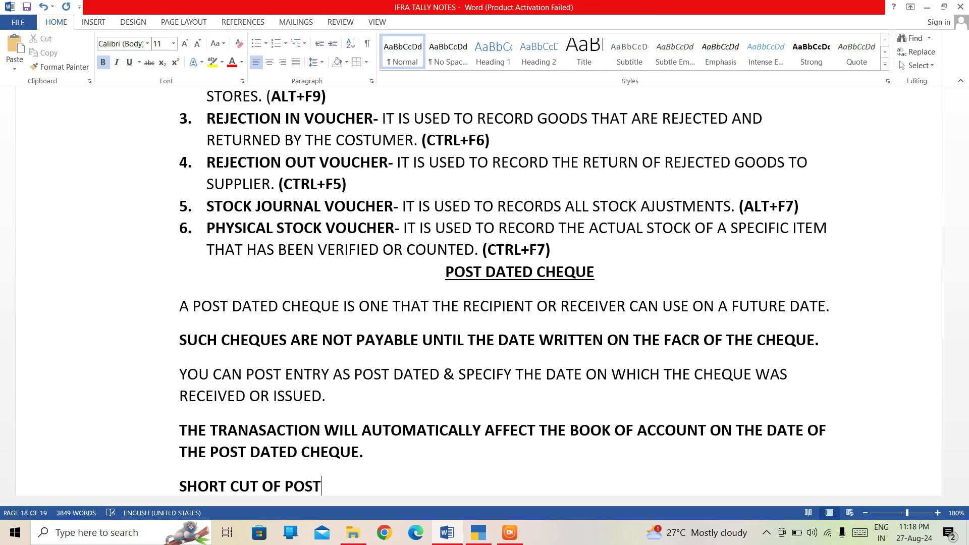
pyautogui.write(' DATED CHE')
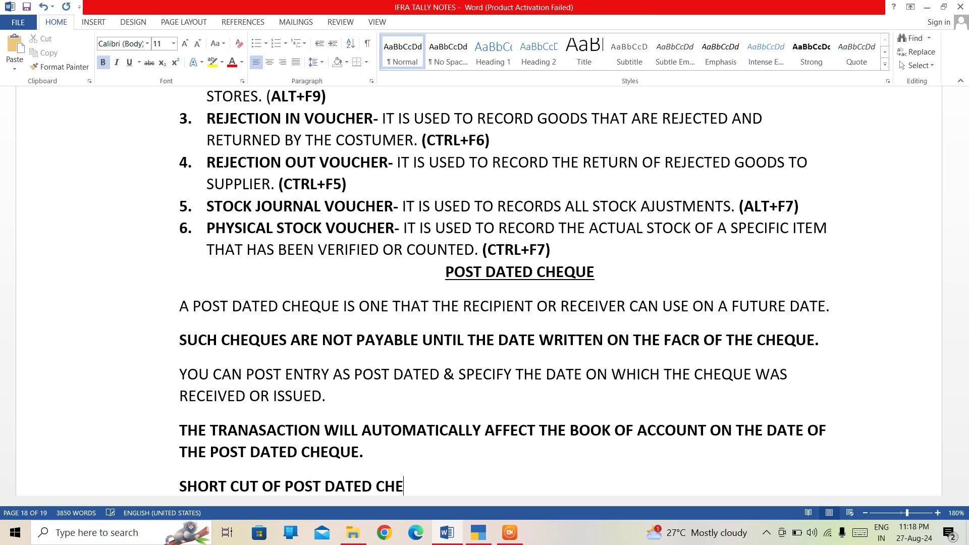
pyautogui.write('QUE EN')
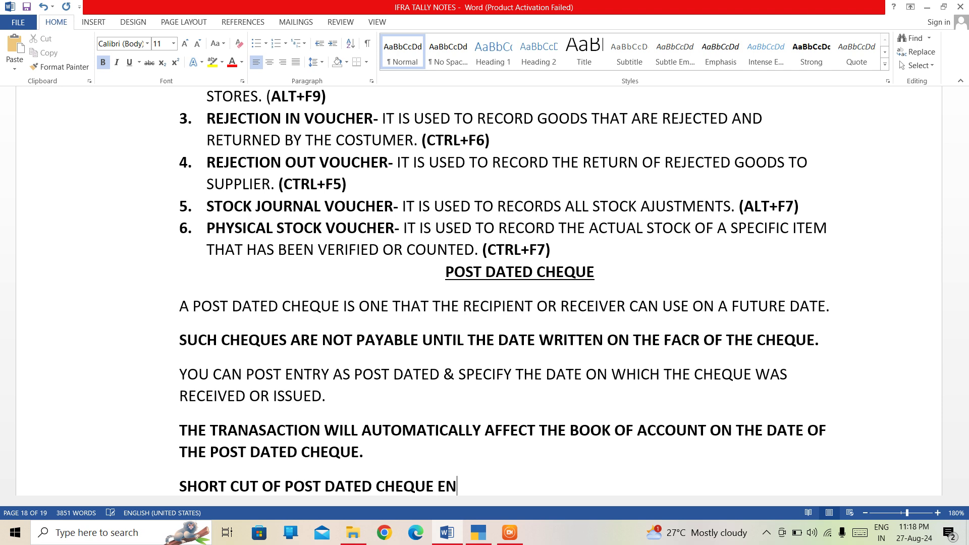
pyautogui.write('R')
pyautogui.press('BackSpace')
pyautogui.write('RY')
pyautogui.press('BackSpace')
pyautogui.press('BackSpace')
pyautogui.write('TRY= CTRL')
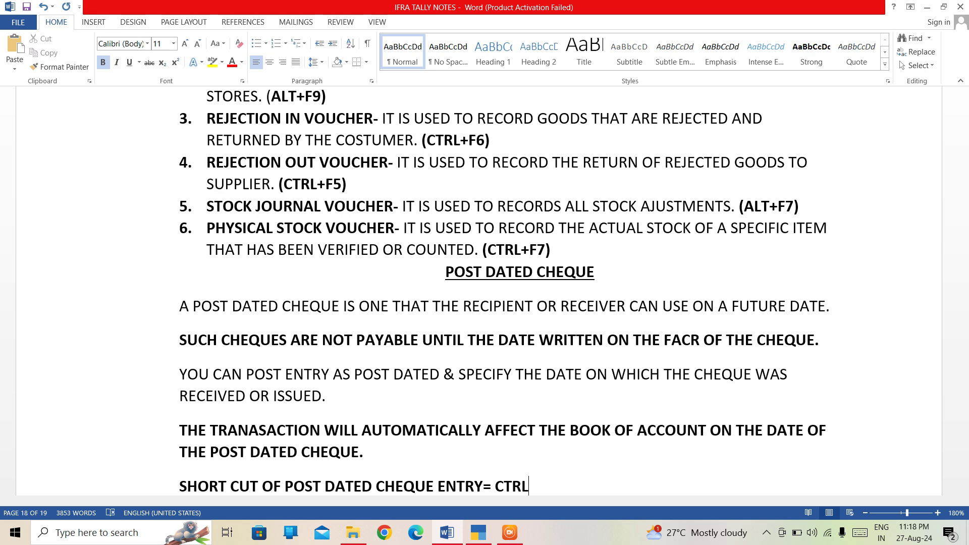
pyautogui.write('+T')
pyautogui.hotkey('ctrl', 's')
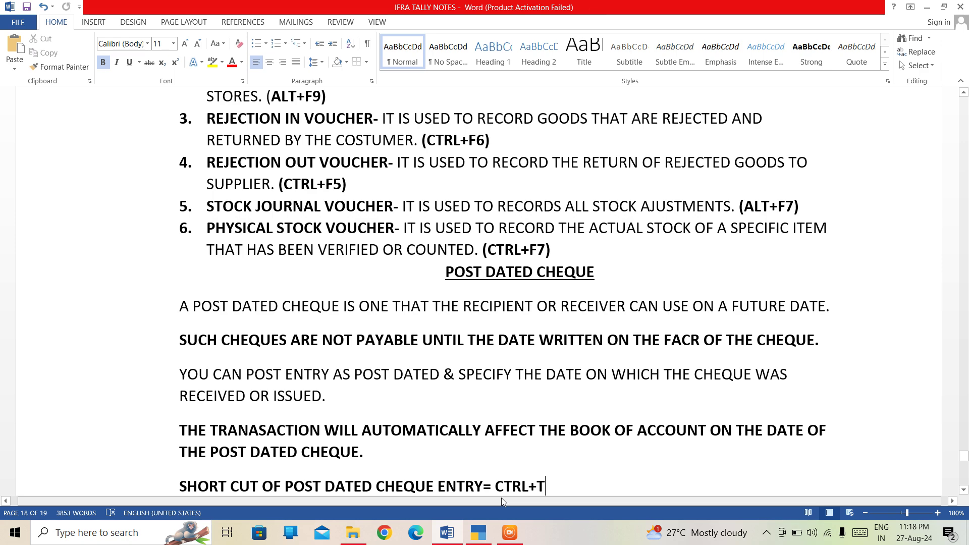
# Switch to TallyPrime, set the receipt voucher to Double Entry mode and mark it as Optional.
pyautogui.click(475, 533)
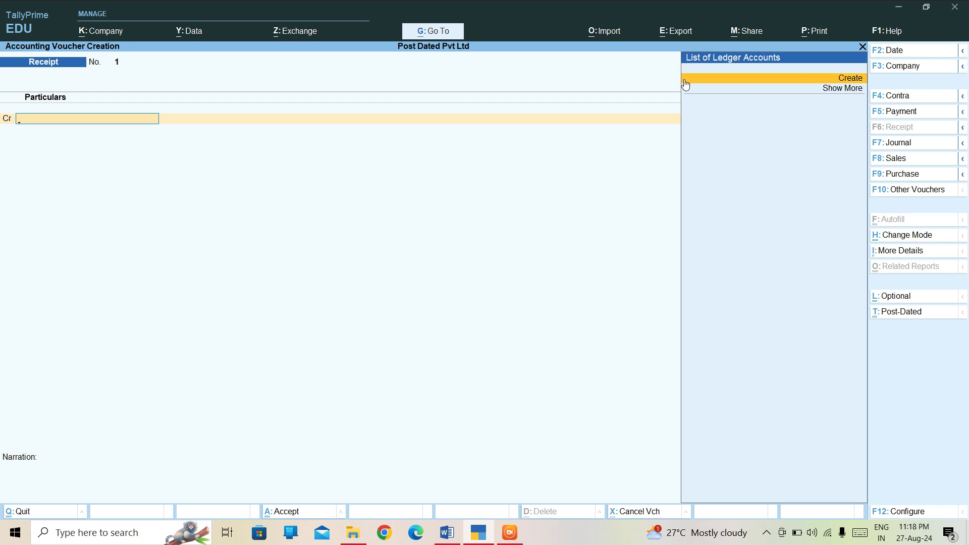
pyautogui.hotkey('alt', 'k')
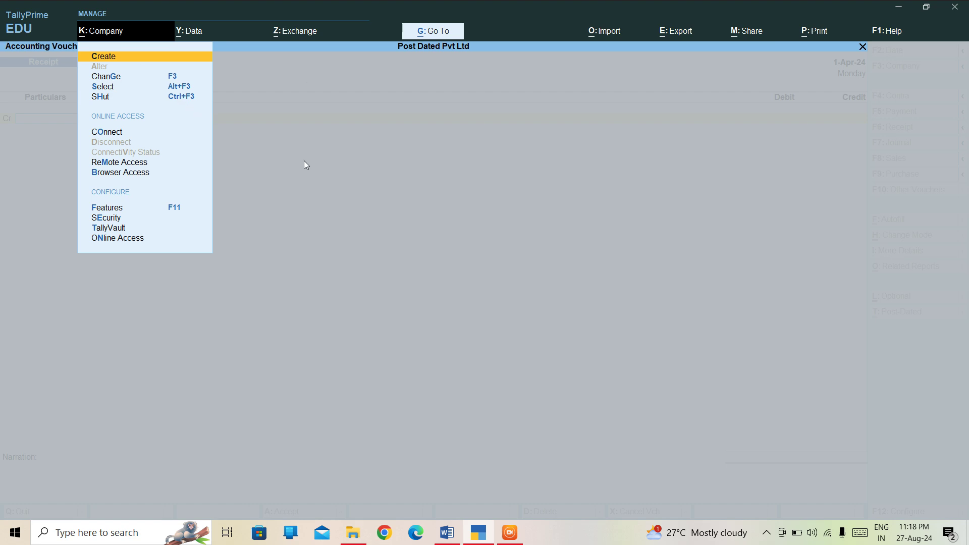
pyautogui.press('Escape')
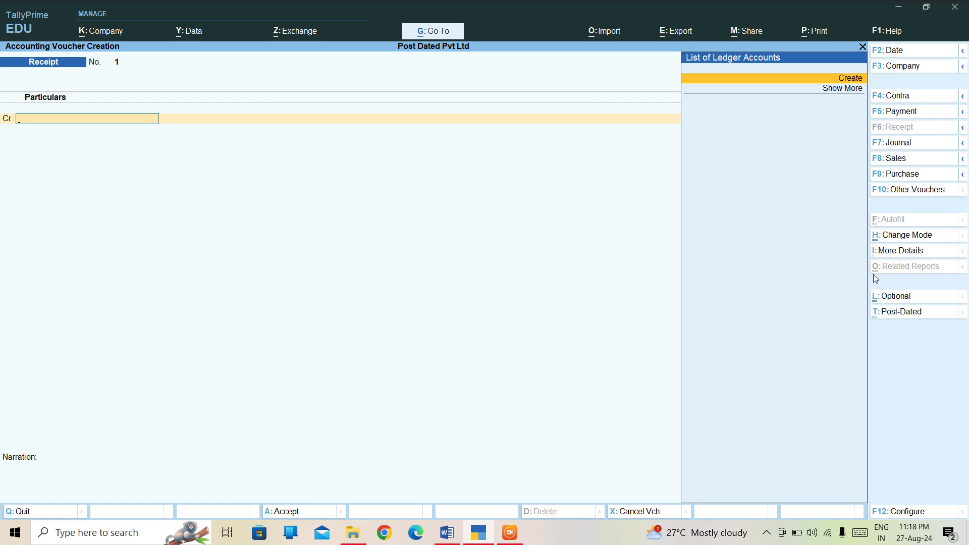
pyautogui.hotkey('ctrl', 'h')
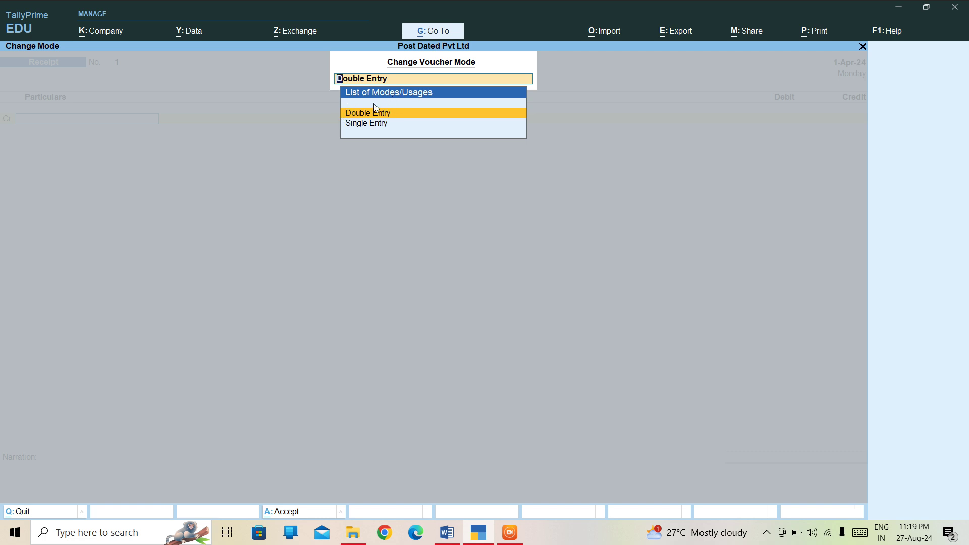
pyautogui.press('Return')
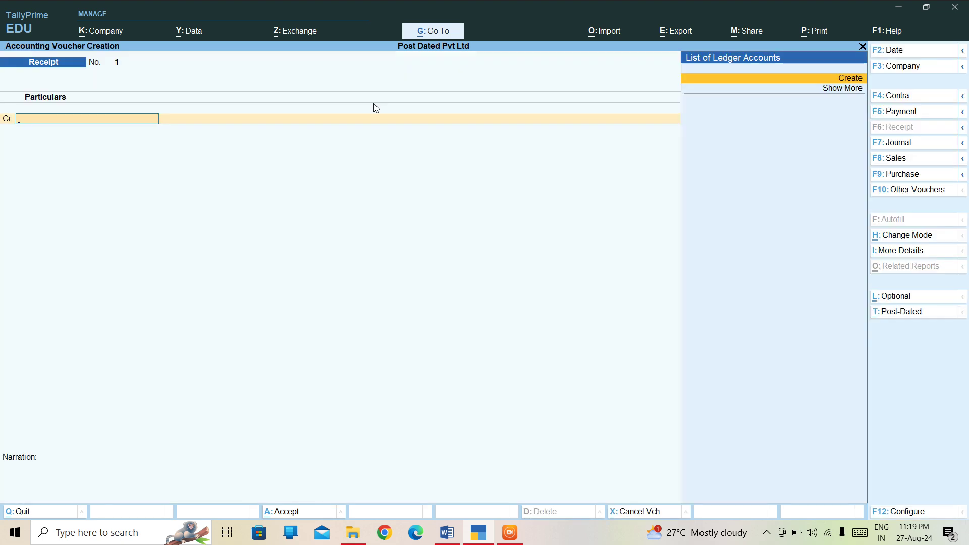
pyautogui.hotkey('ctrl', 'l')
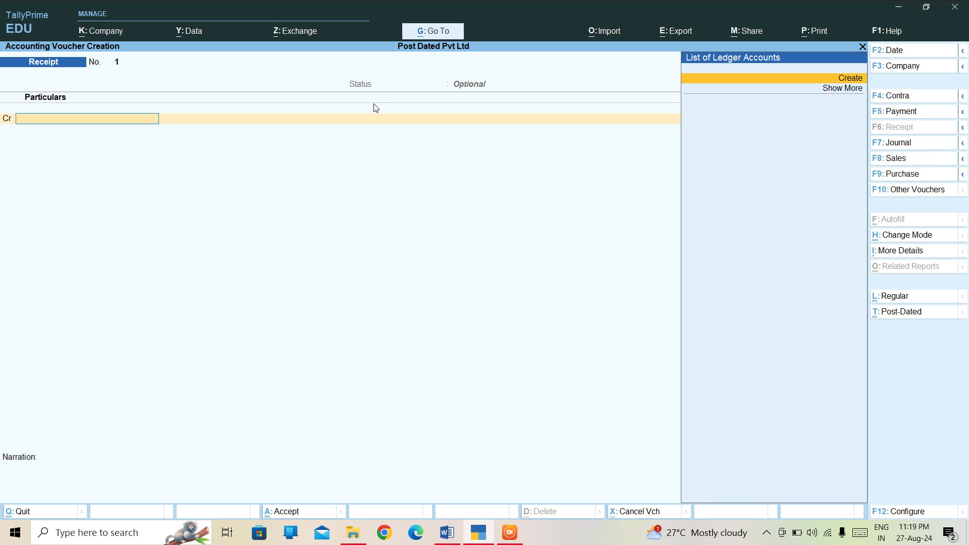
# Toggle the receipt voucher's Post-Dated status on and back off, and set the voucher from Optional to Regular.
pyautogui.hotkey('ctrl', 't')
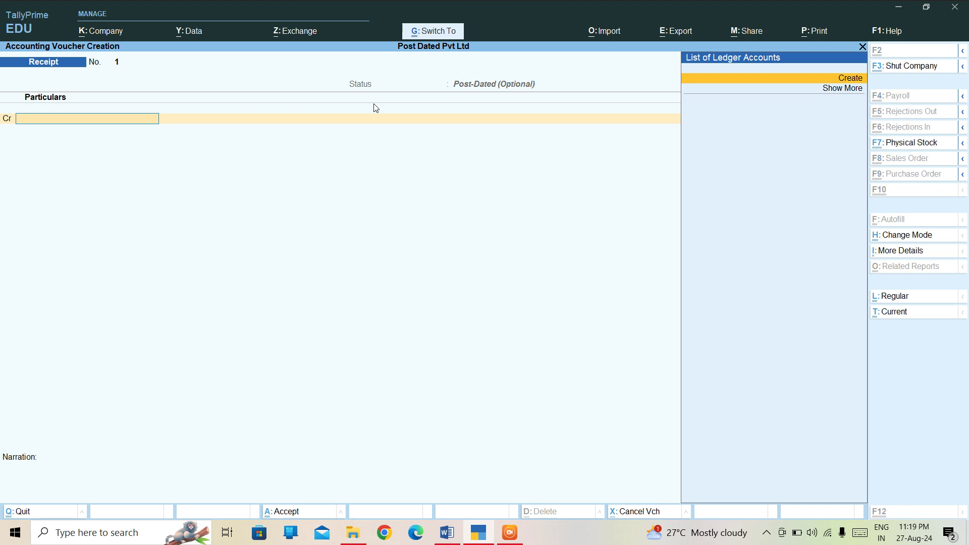
pyautogui.hotkey('ctrl', 'i')
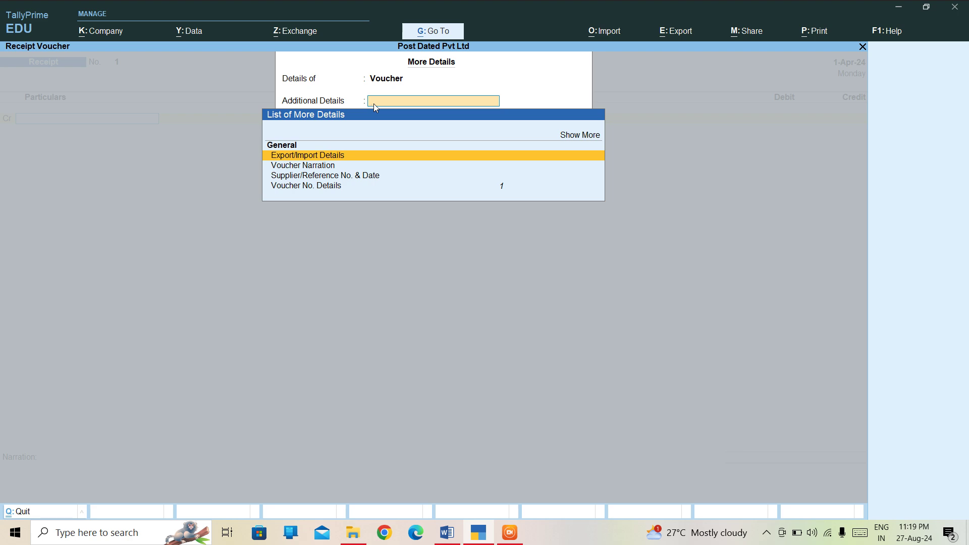
pyautogui.press('Escape')
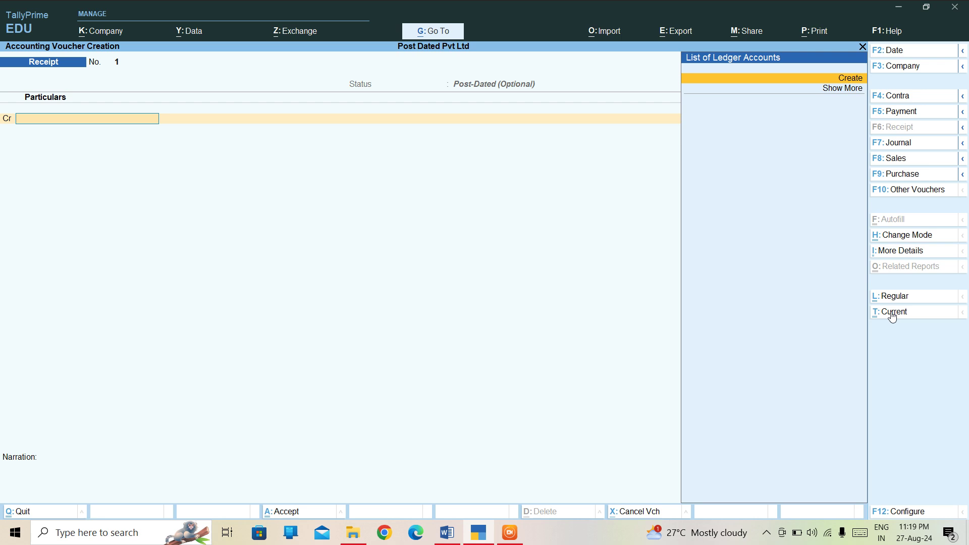
pyautogui.hotkey('ctrl', 't')
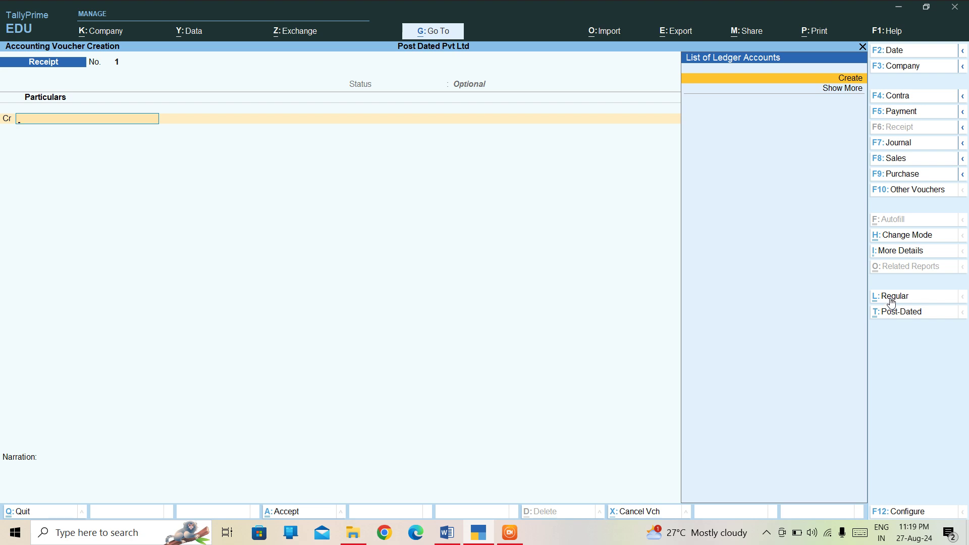
pyautogui.hotkey('ctrl', 'l')
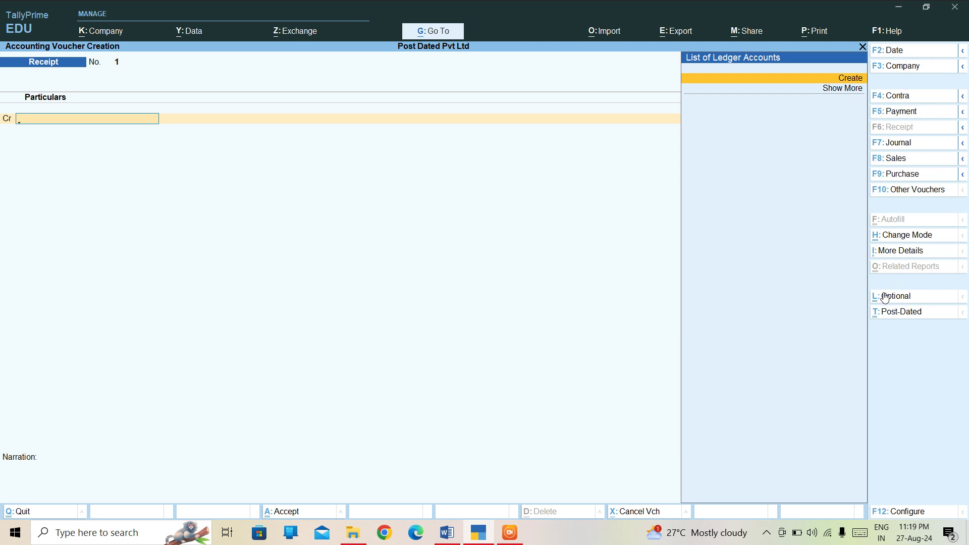
# Mark the receipt voucher as both Post-Dated and Optional, and return it to a current, regular voucher.
pyautogui.hotkey('ctrl', 't')
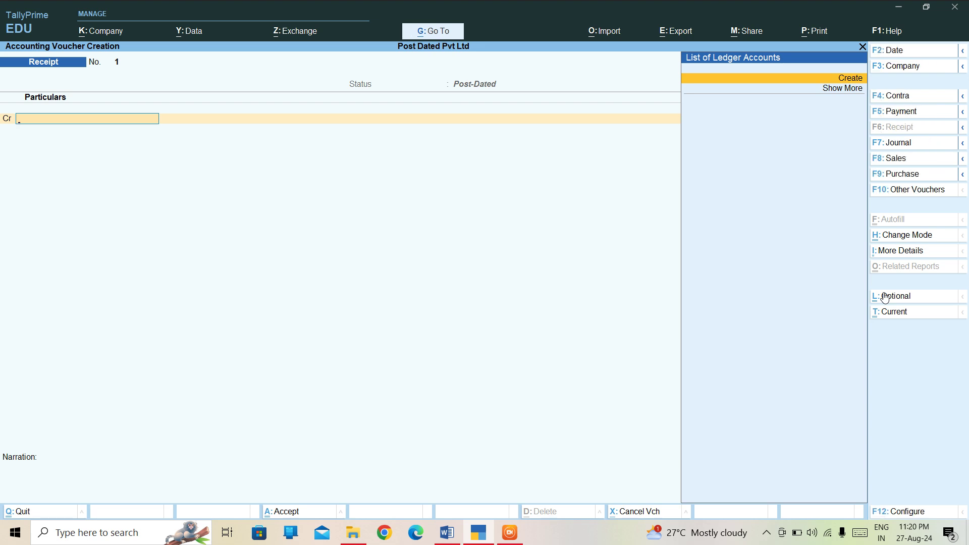
pyautogui.hotkey('ctrl', 'l')
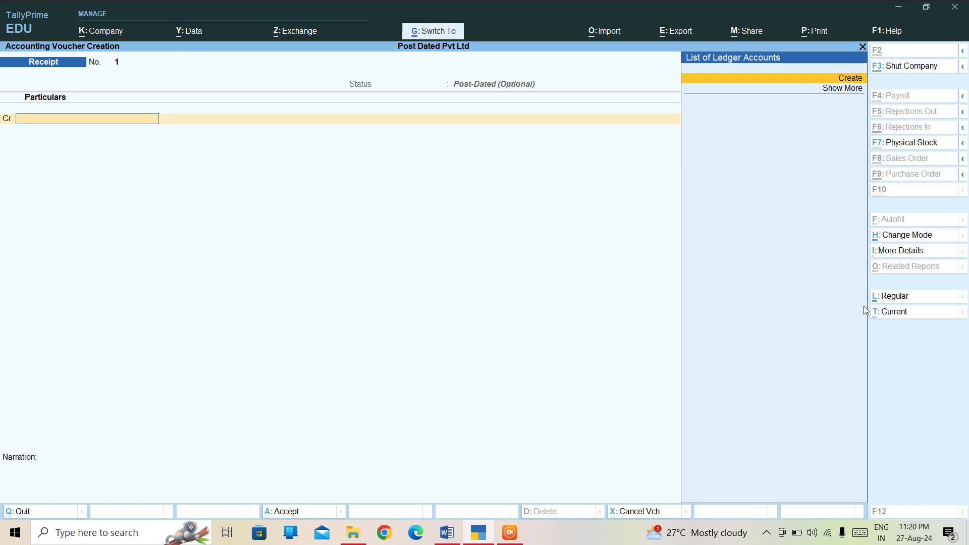
pyautogui.hotkey('ctrl', 't')
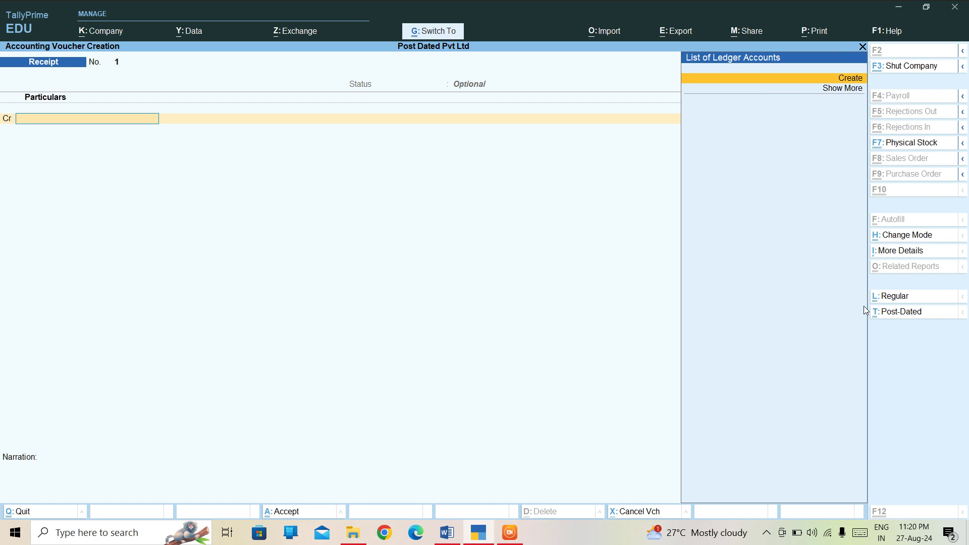
pyautogui.hotkey('ctrl', 'l')
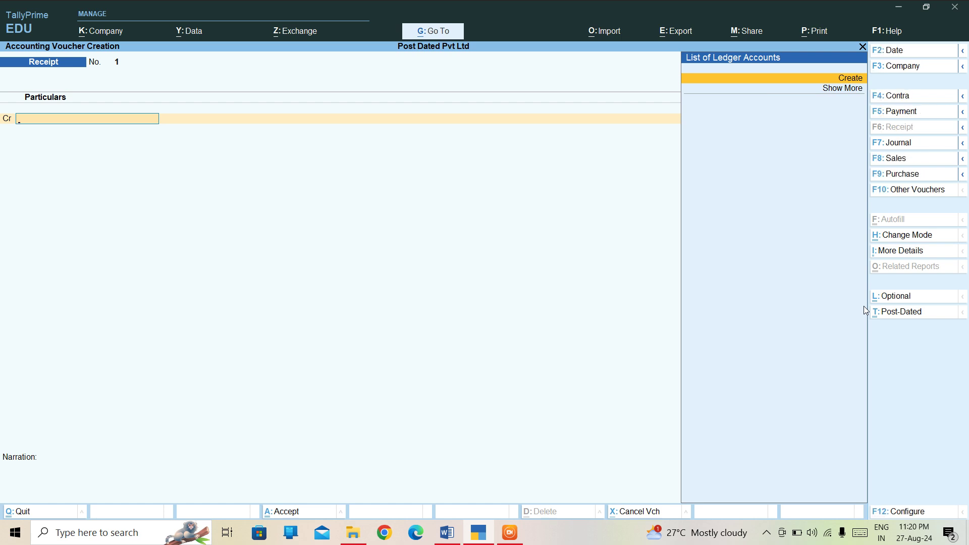